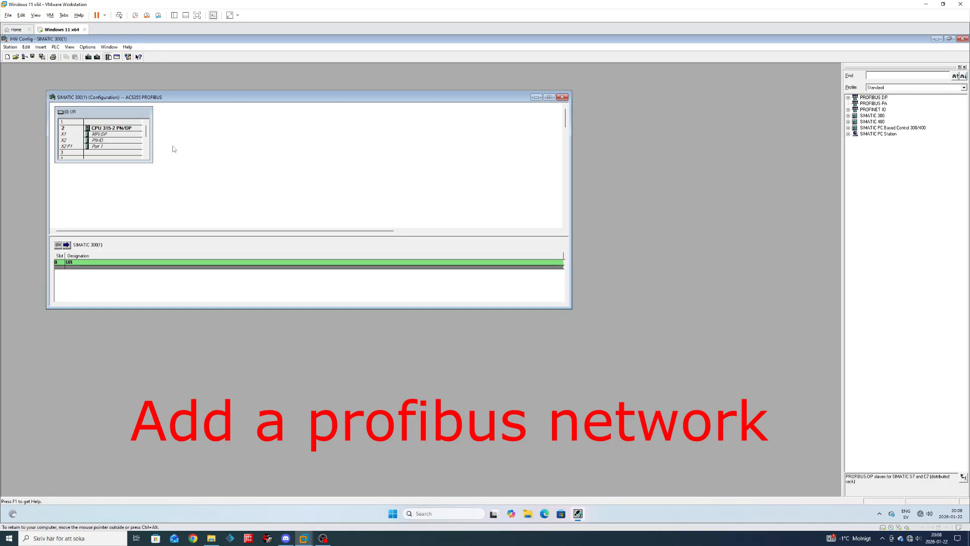
Set the interface type of the CPU's MPI/DP port to PROFIBUS
left_click(109, 135)
right_click(109, 135)
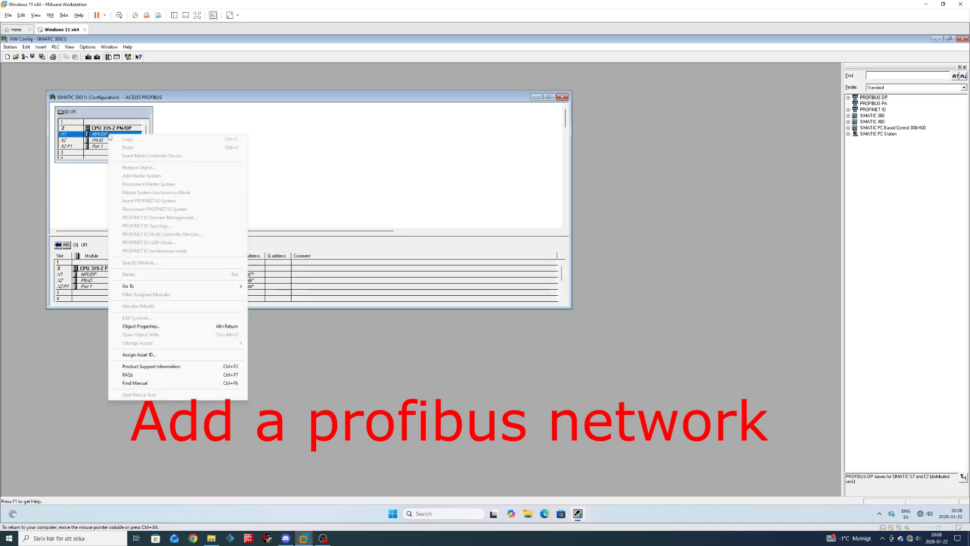
left_click(206, 327)
left_click(456, 268)
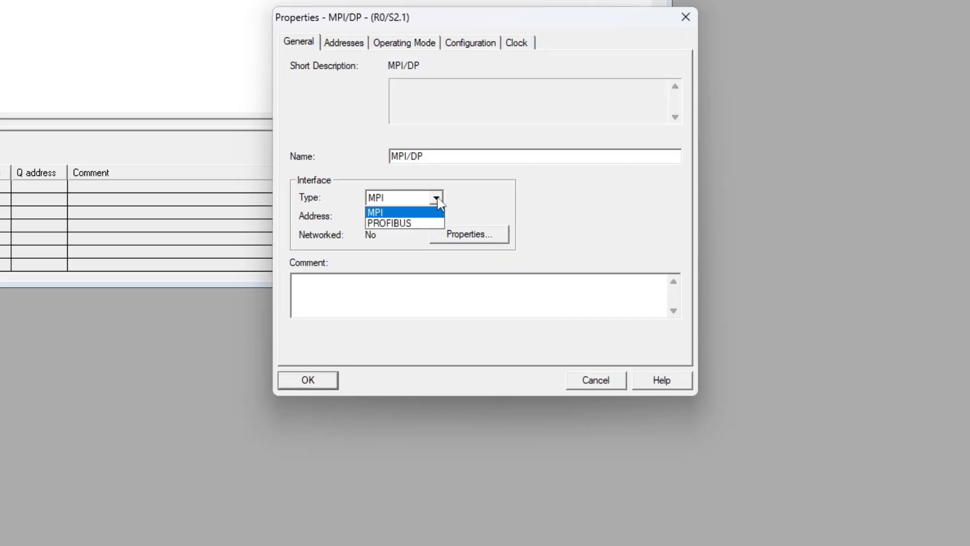
left_click(404, 224)
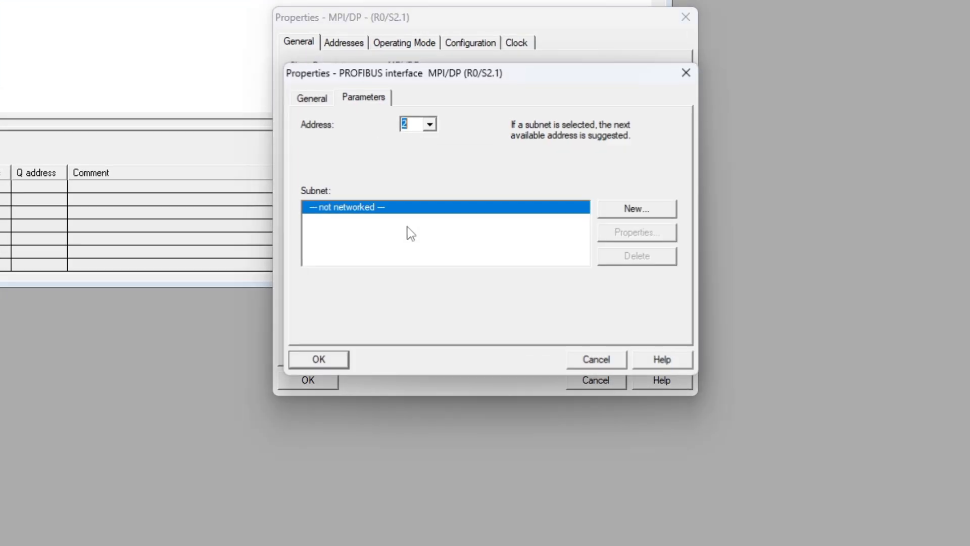
Create a new PROFIBUS subnet for the interface with a 12 Mbps transmission rate and the DP profile
left_click(637, 209)
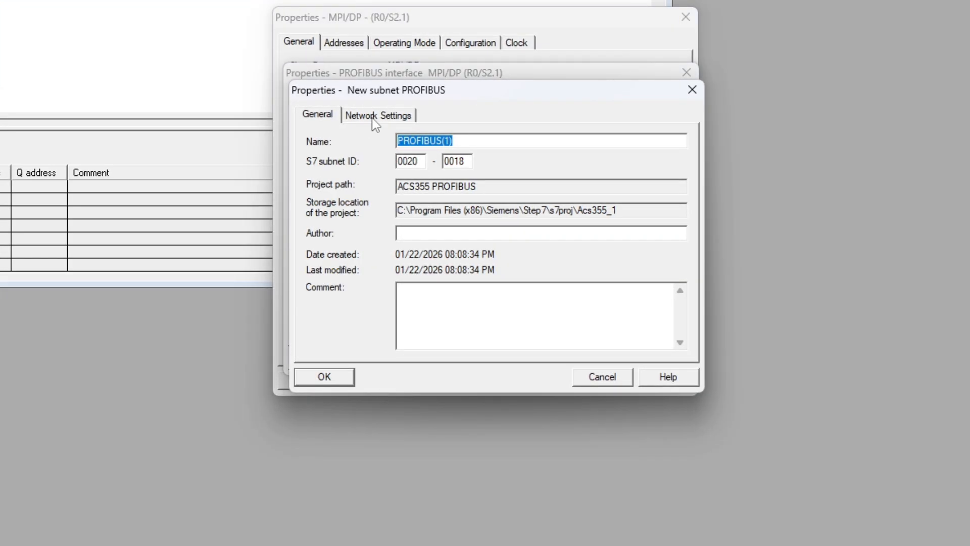
left_click(375, 116)
left_click_drag(569, 236, 565, 273)
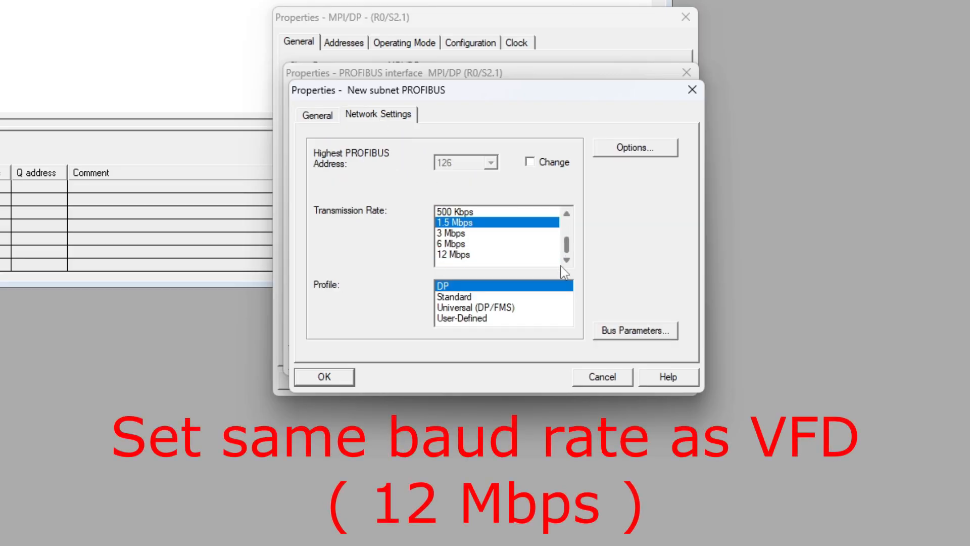
left_click(465, 255)
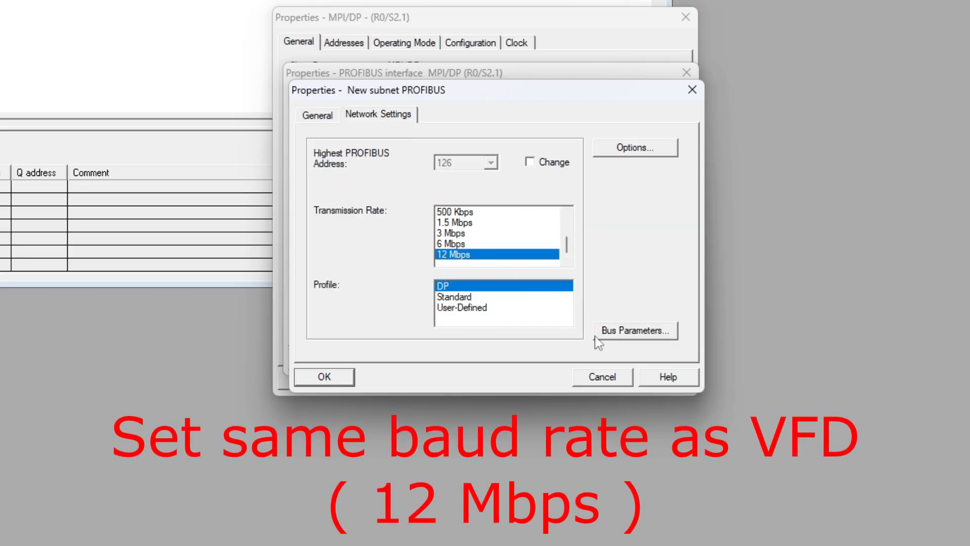
left_click(332, 378)
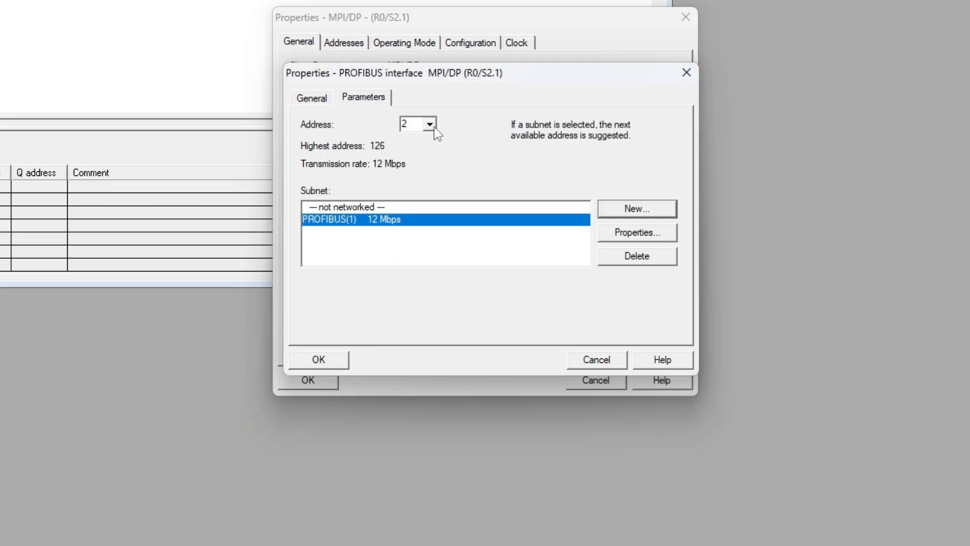
Keep PROFIBUS address 2 for the MPI/DP interface, apply its properties, and place the DP master system line beside the rack
left_click(431, 124)
left_click(430, 124)
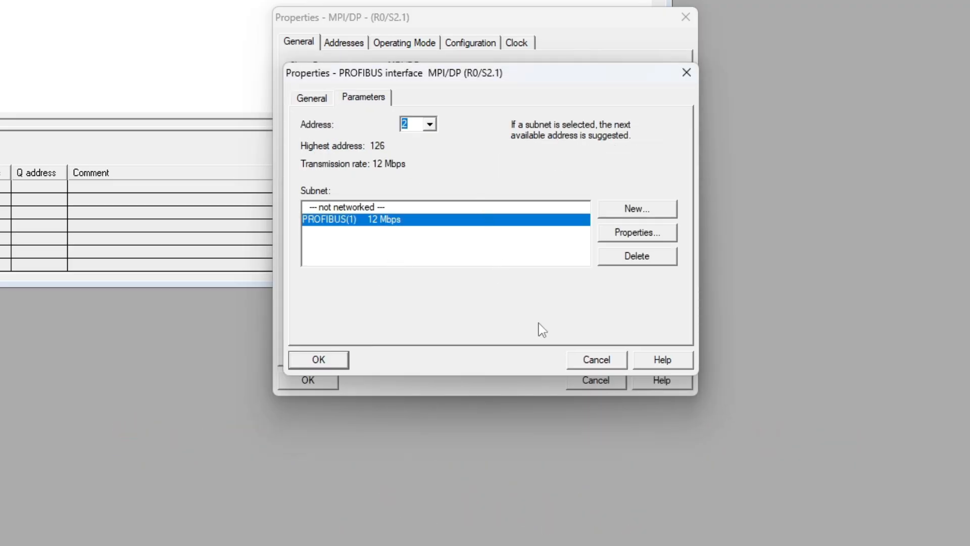
left_click(333, 360)
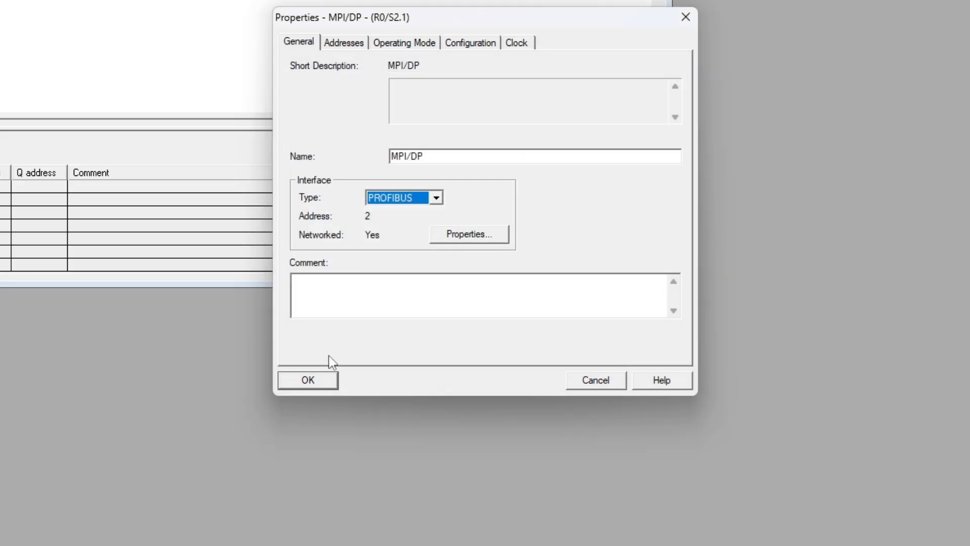
left_click(320, 382)
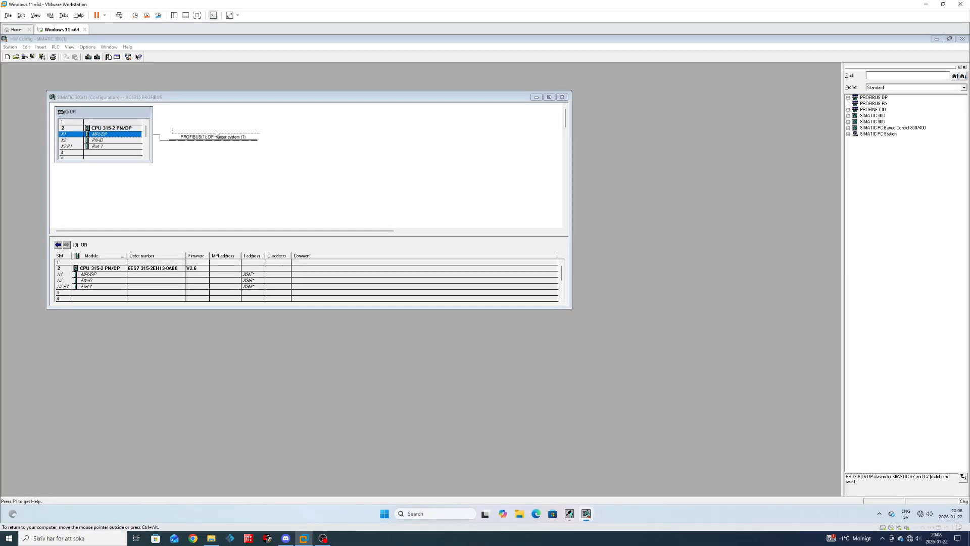
left_click(224, 123)
left_click(250, 151)
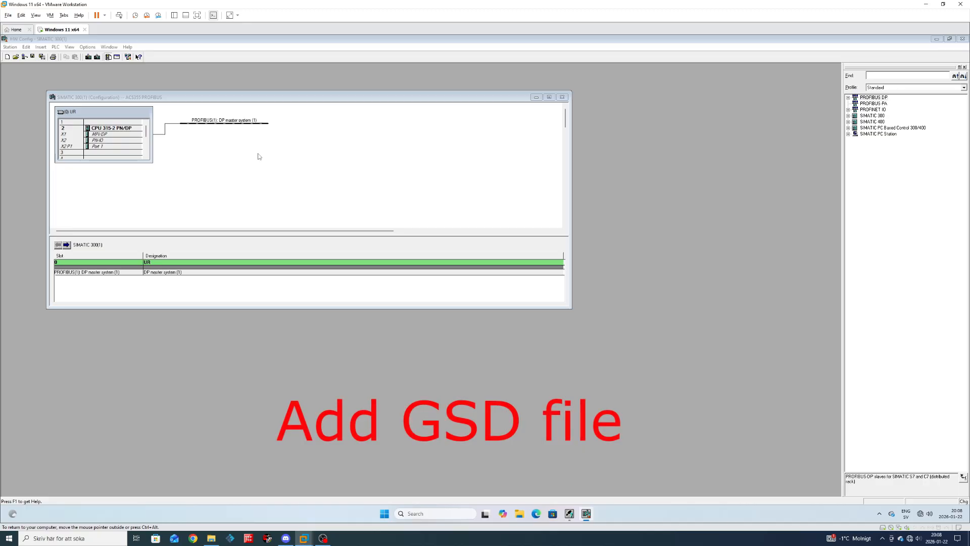
Choose EDS och GSD filer\ABB frekvensomriktare\GSD fil - profibus\DPV1 as the source folder for installing GSD files
left_click(86, 47)
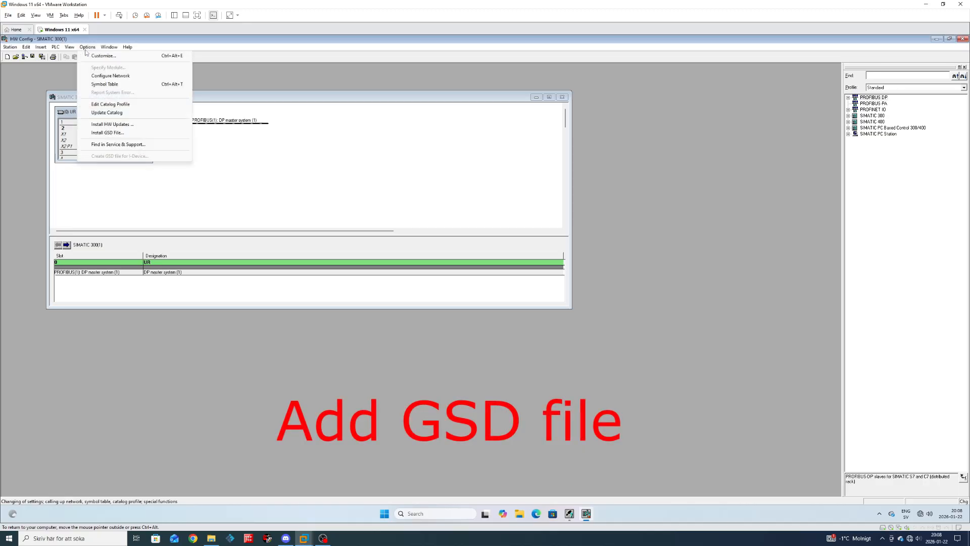
left_click(120, 133)
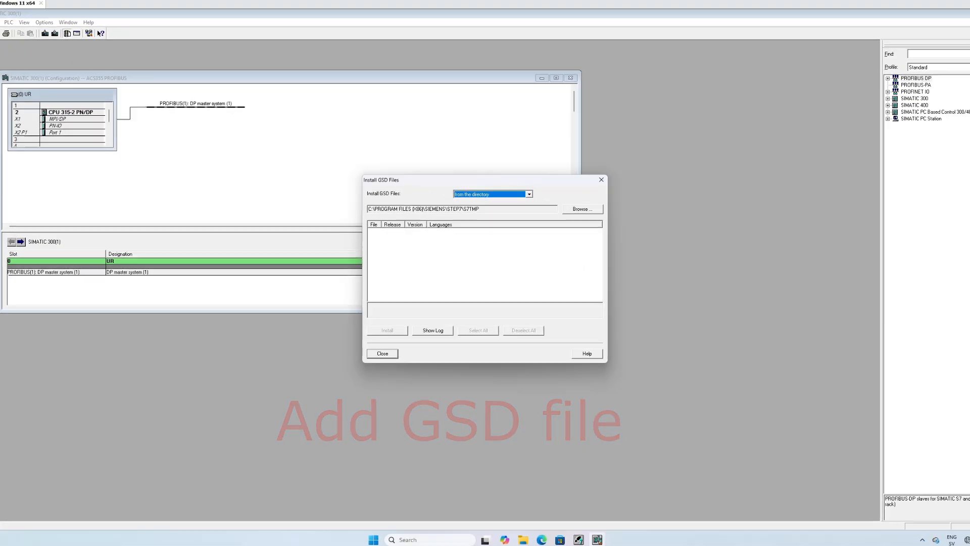
left_click(582, 209)
scroll(502, 267, "down", 4)
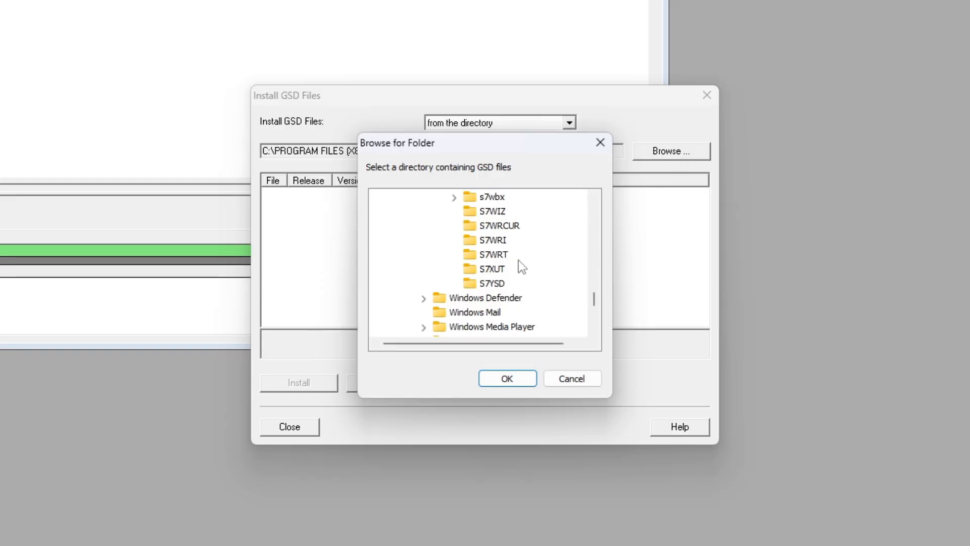
scroll(518, 260, "down", 4)
left_click(382, 284)
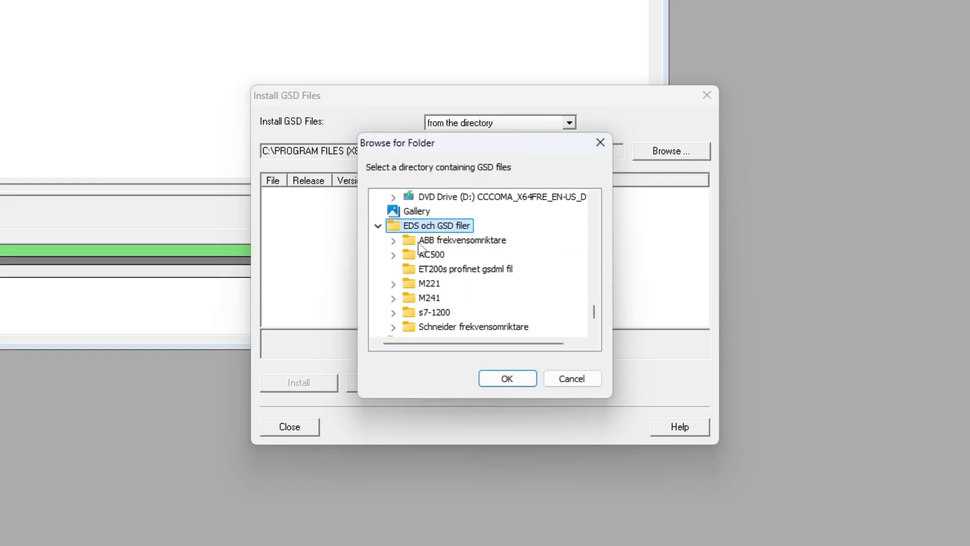
left_click(420, 244)
left_click(393, 241)
left_click(437, 283)
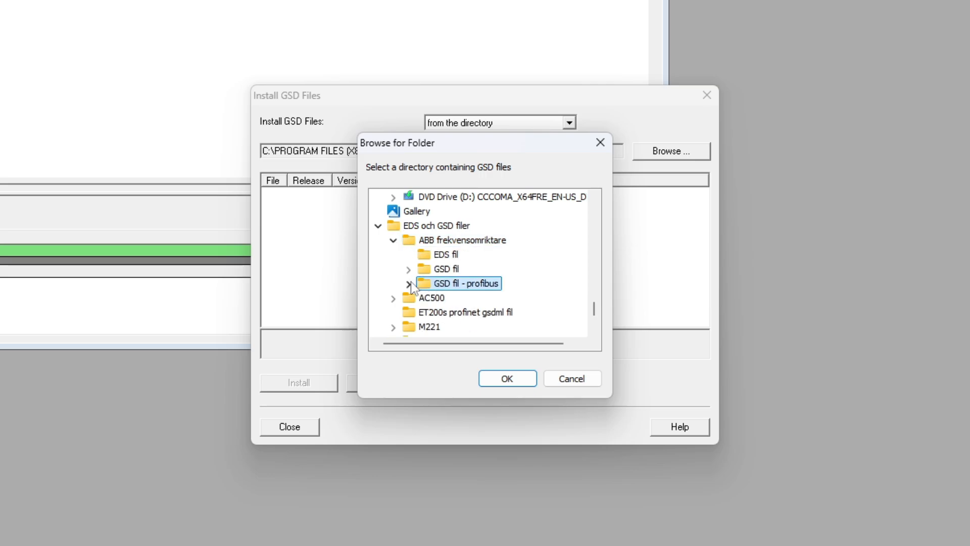
left_click(409, 284)
left_click(456, 312)
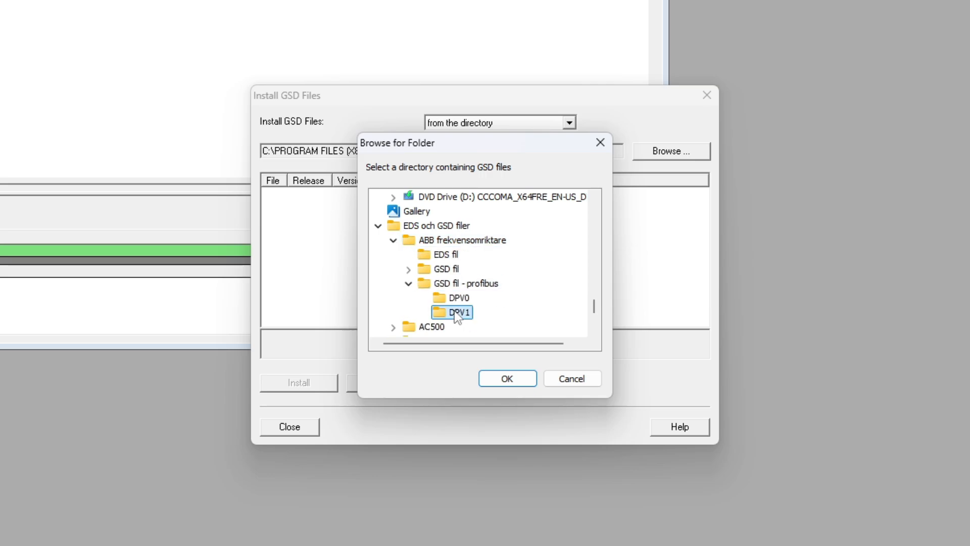
left_click(507, 379)
Install ABB10959.gsd, replacing the already installed FPBAmapM.dib file, and close the GSD installation
left_click(322, 195)
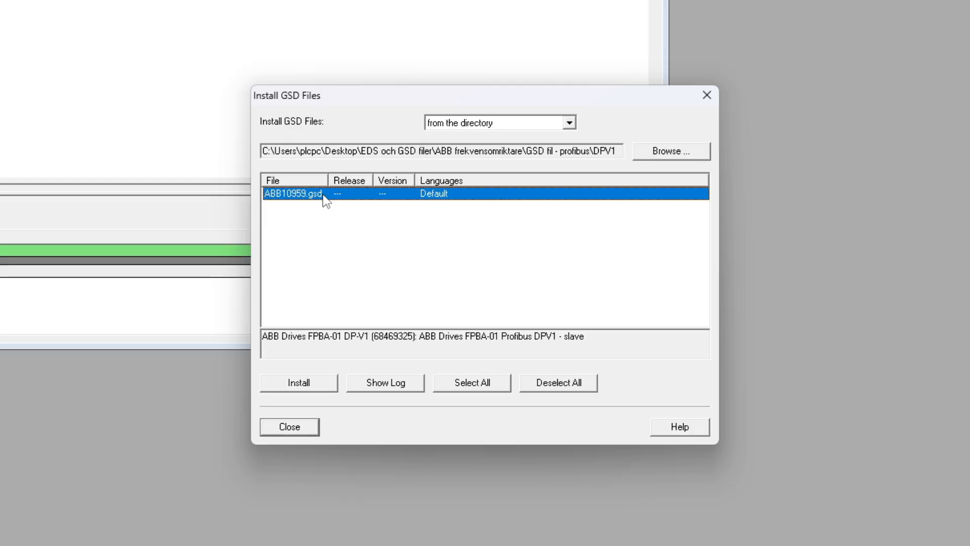
left_click(306, 386)
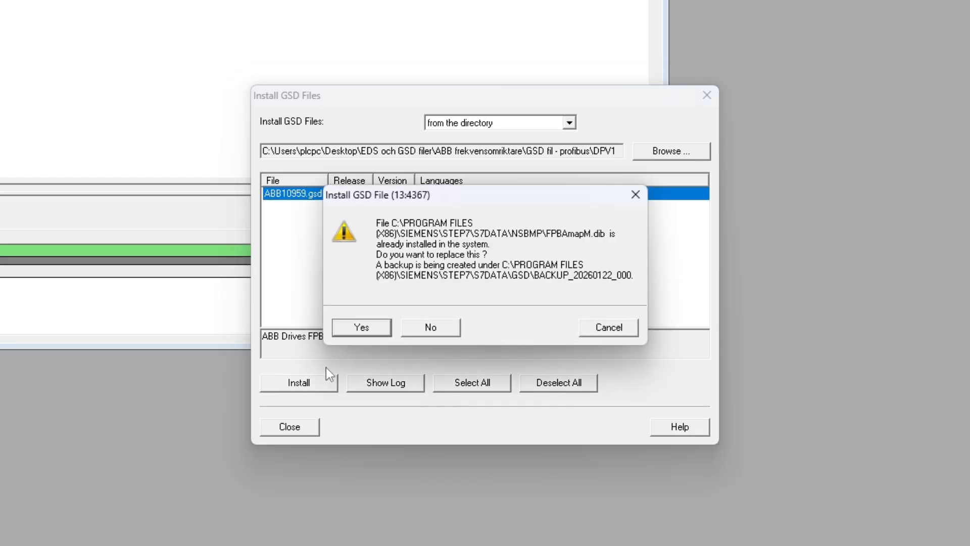
left_click(370, 329)
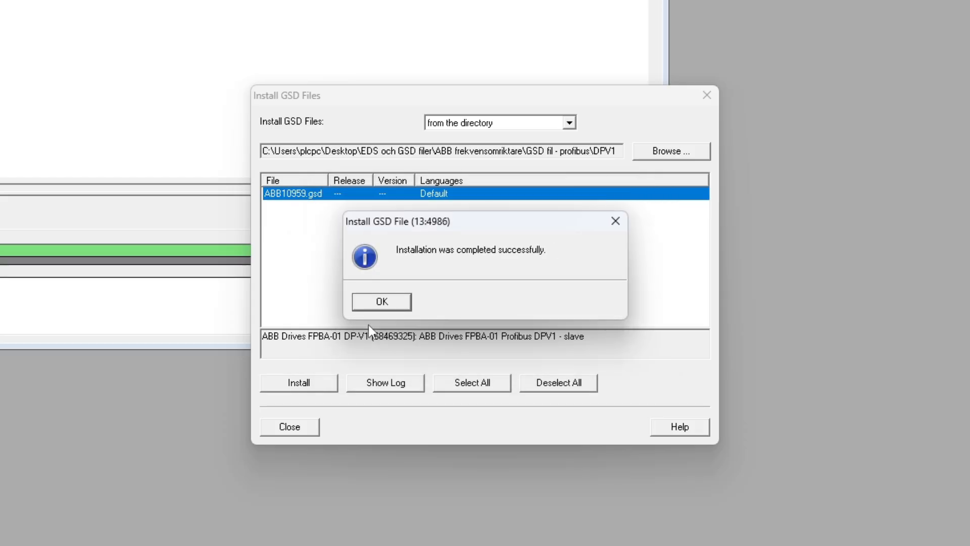
left_click(387, 304)
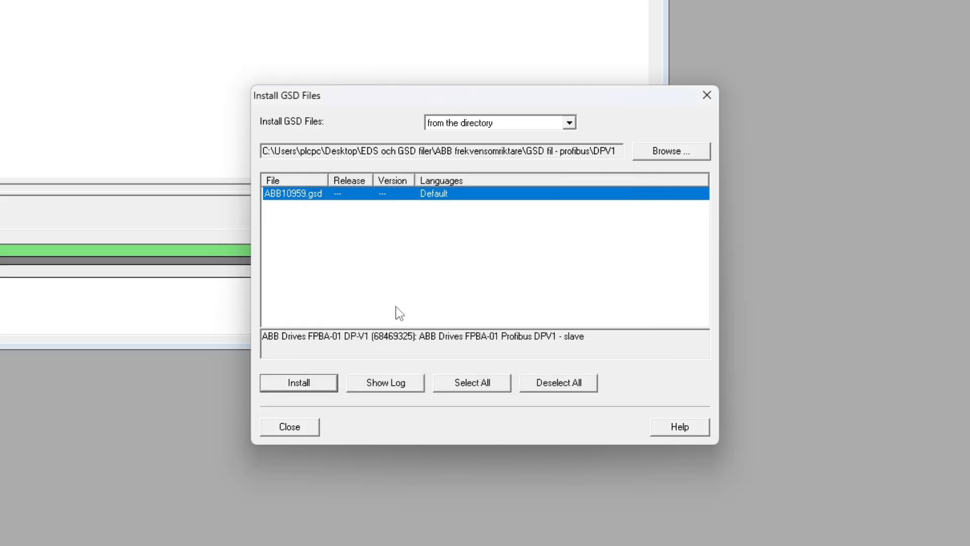
left_click(301, 428)
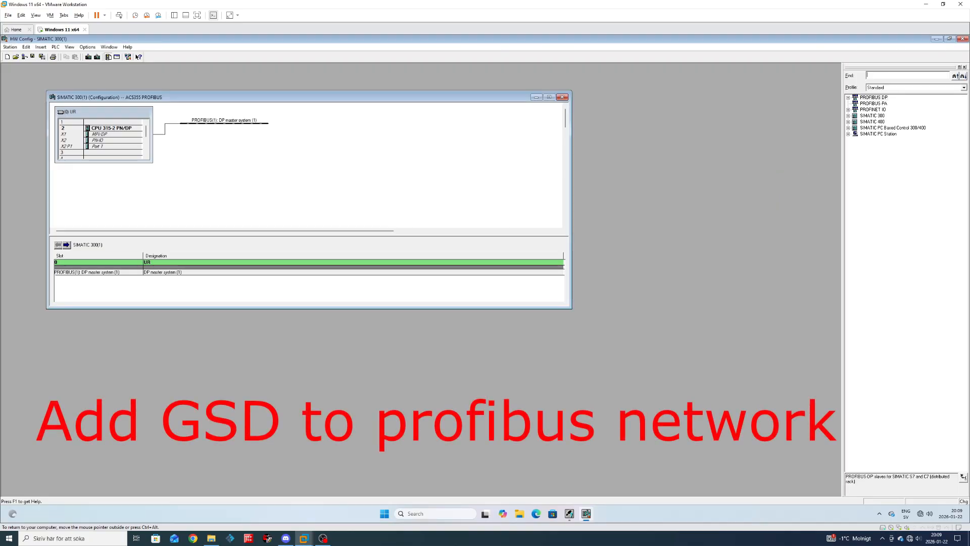
Search the hardware catalog for ABB and add ABB Drives FPBA-01 DP-V1 to the PROFIBUS(1) DP master system
type("ABB")
key("Return")
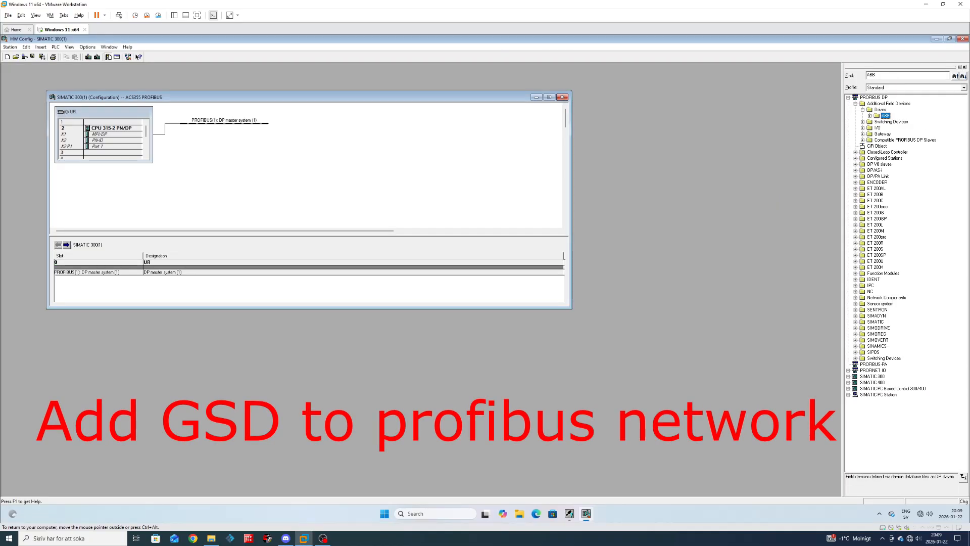
left_click(870, 115)
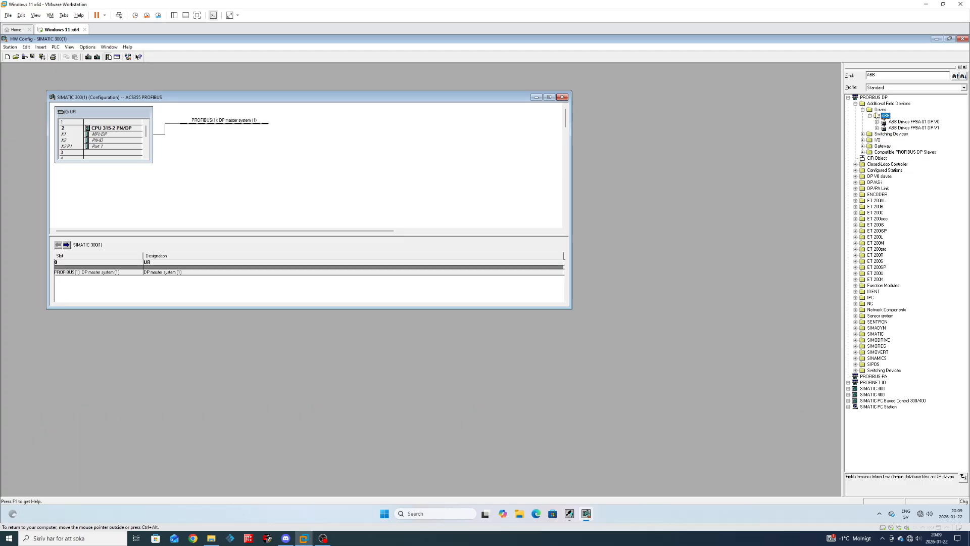
left_click(895, 128)
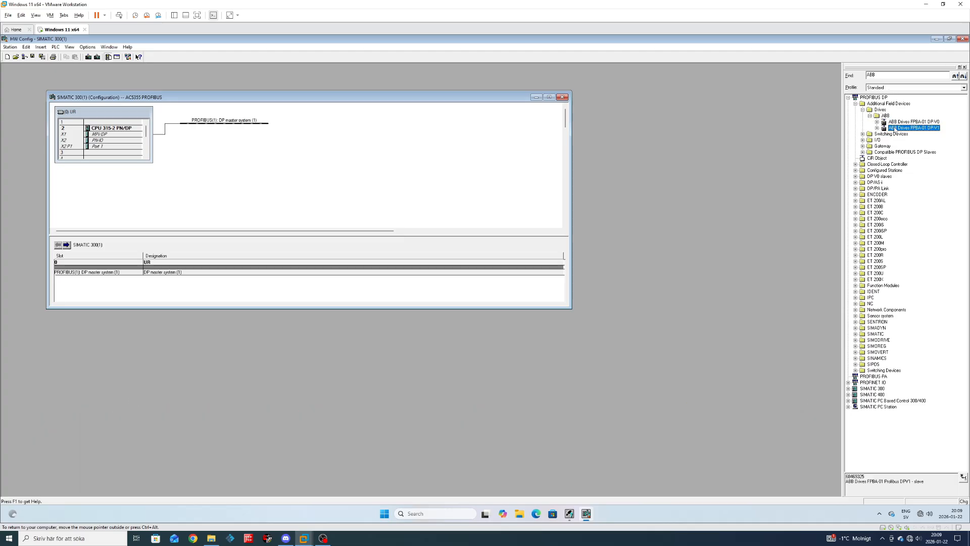
left_click(878, 128)
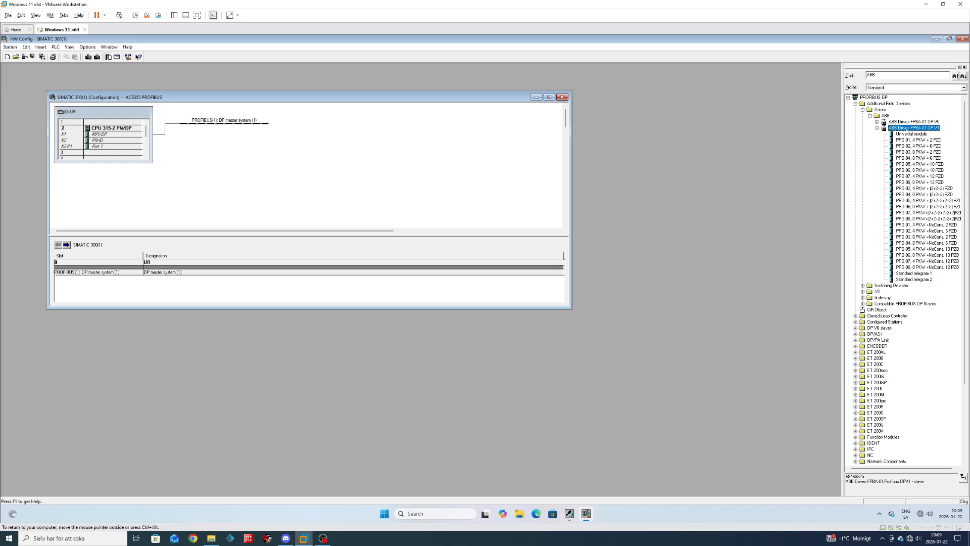
left_click_drag(555, 170, 226, 124)
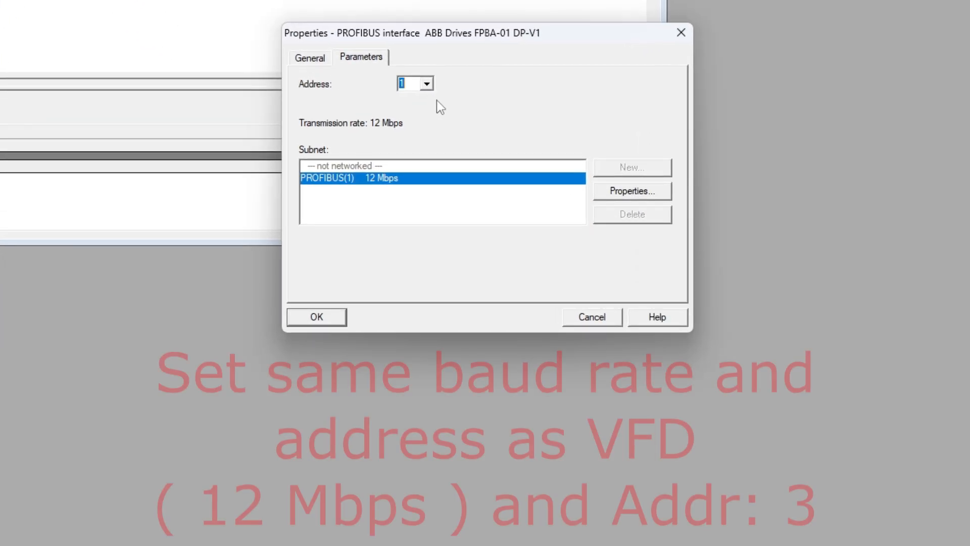
Set the ABB drive slave's PROFIBUS address to 3, keep the subnet at 12 Mbps, and apply its properties
left_click(427, 84)
left_click(409, 108)
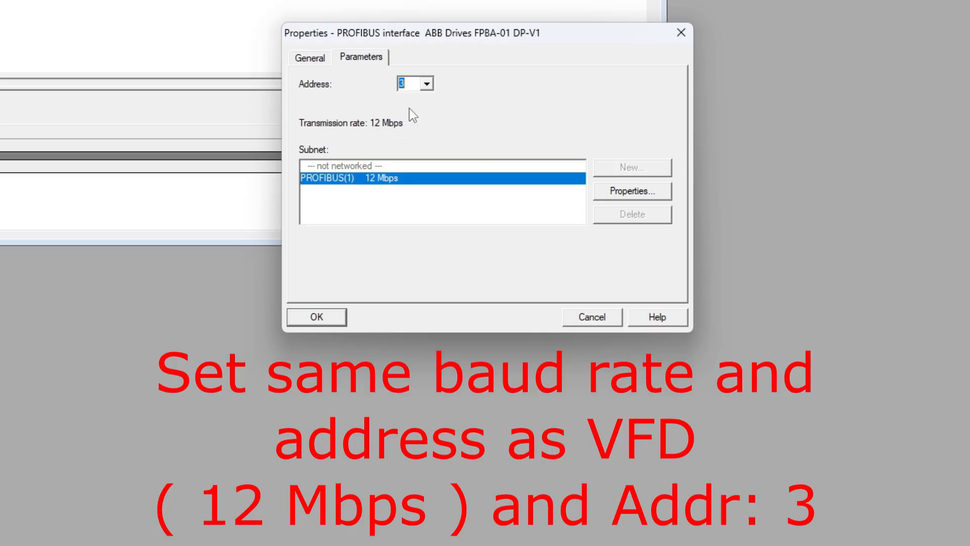
left_click(639, 193)
left_click(397, 77)
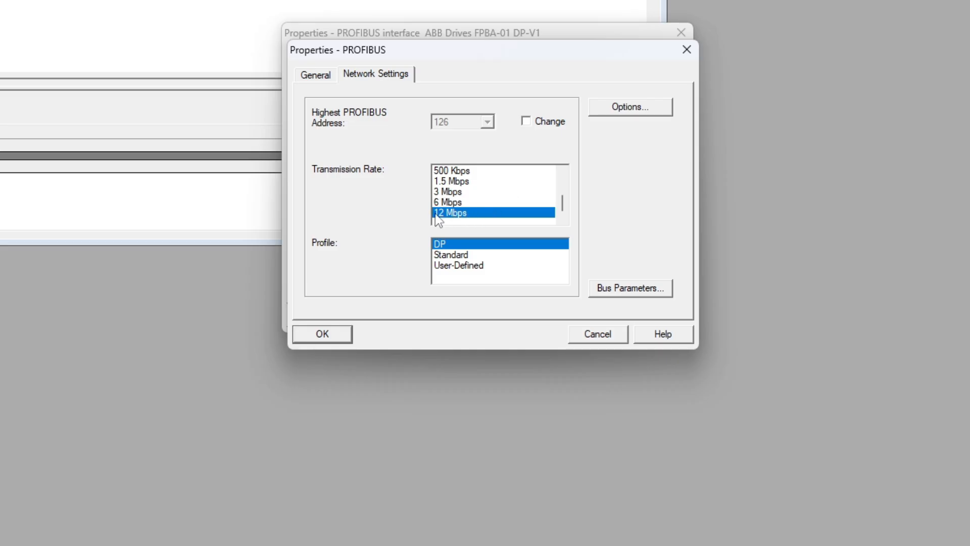
left_click(342, 331)
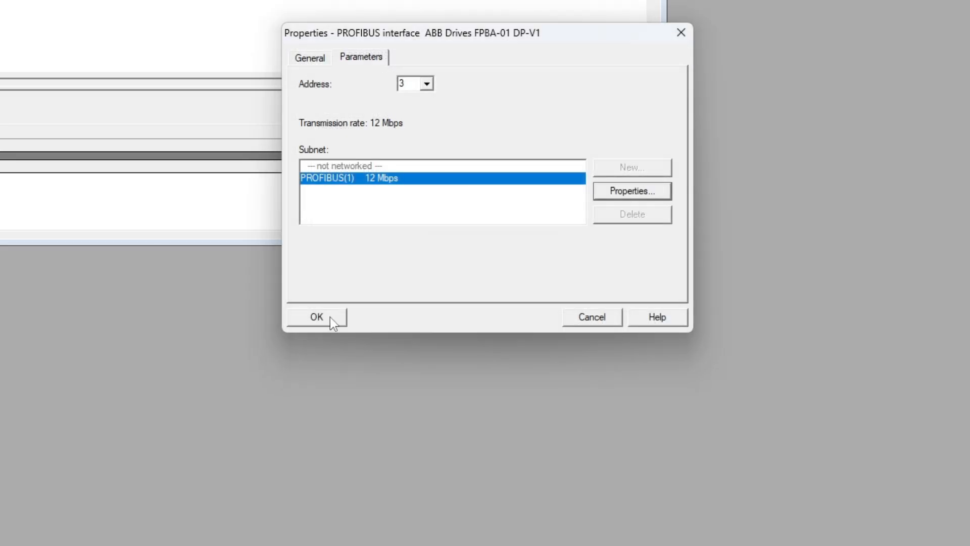
left_click(317, 317)
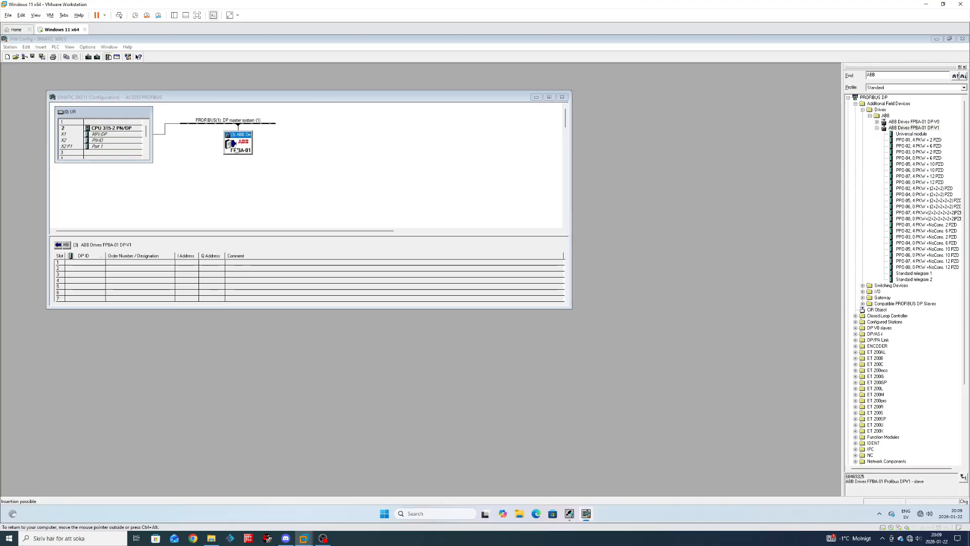
Insert the PPO-04, 0 PKW + 6 PZD telegram into slot 1 of the ABB drive slave
left_click(911, 158)
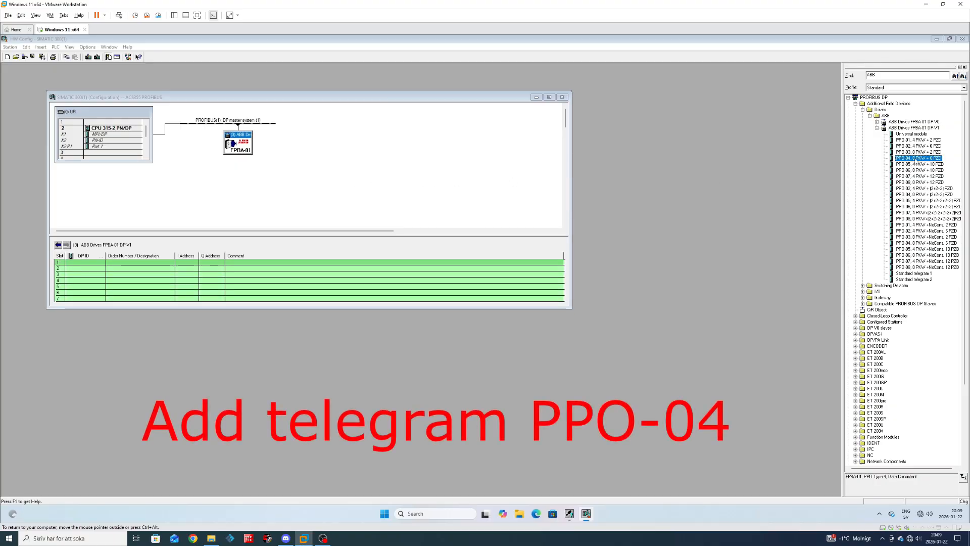
left_click_drag(916, 161, 94, 264)
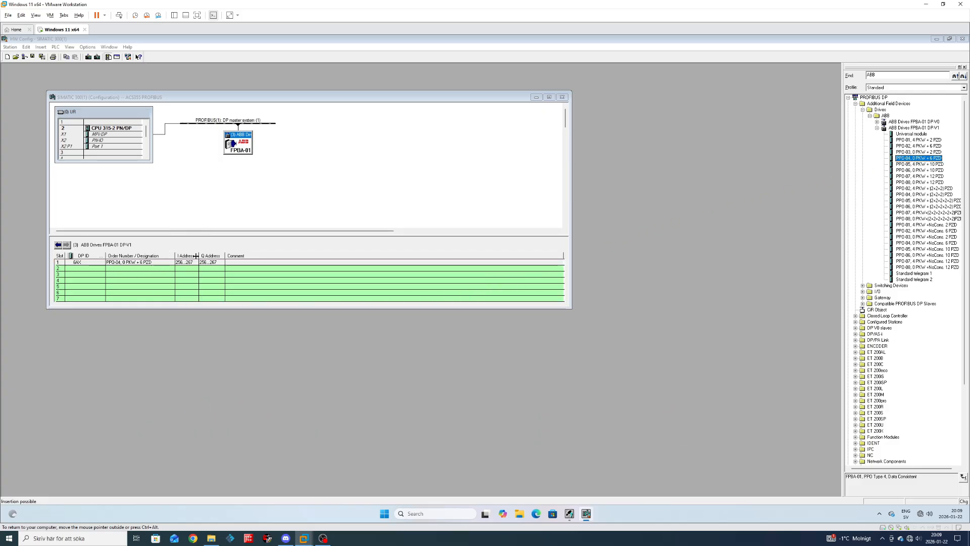
left_click(152, 262)
left_click(203, 213)
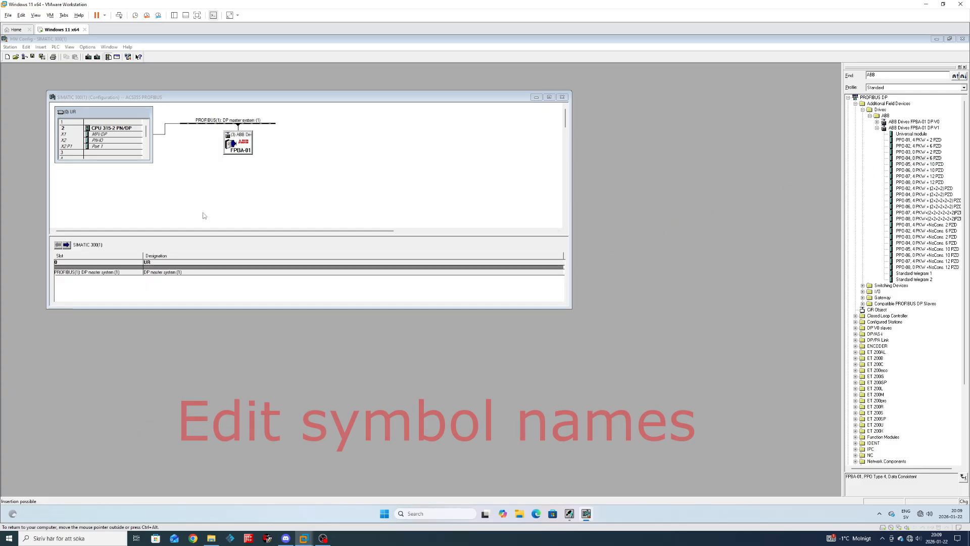
Open symbol editing for the PPO-04 module in slot 1 of the ABB drive slave, storing the configuration changes
left_click(241, 152)
left_click(150, 263)
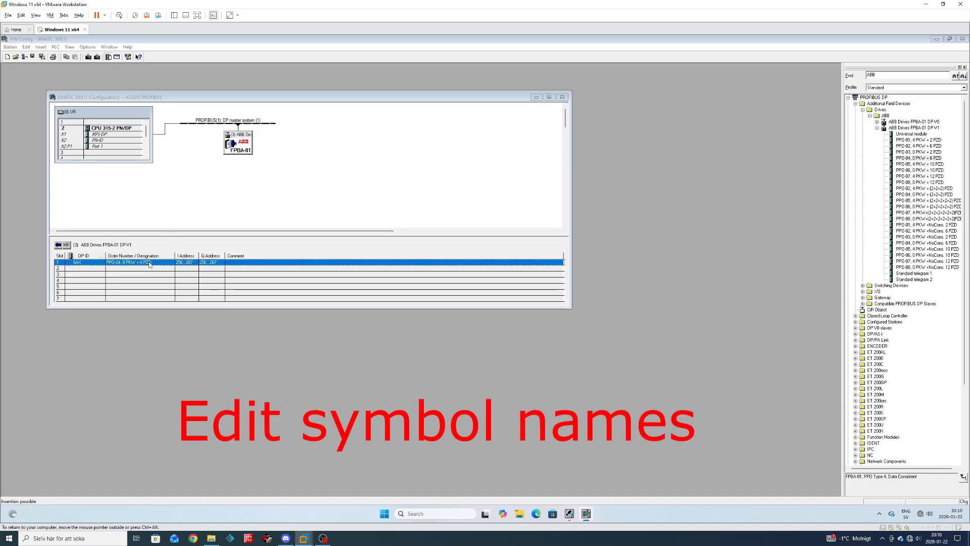
right_click(160, 264)
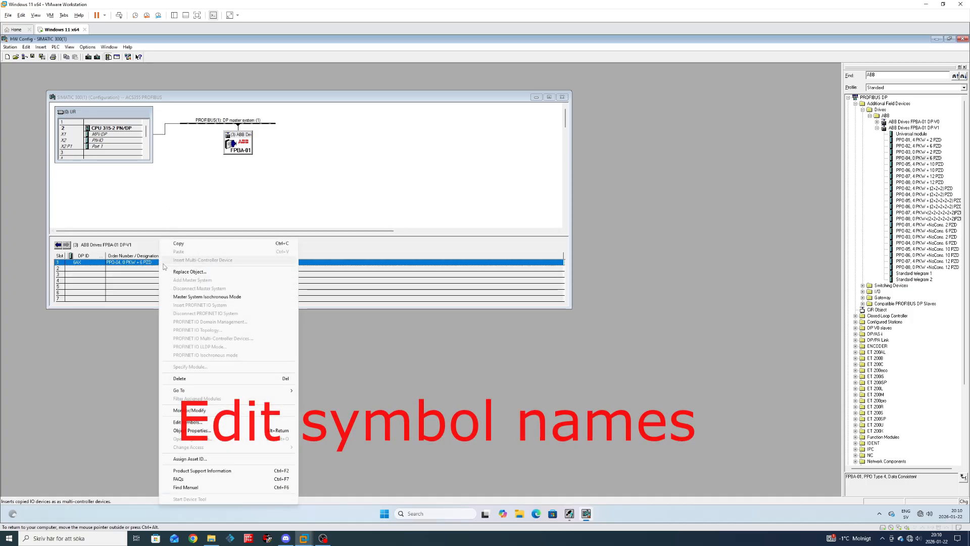
left_click(209, 422)
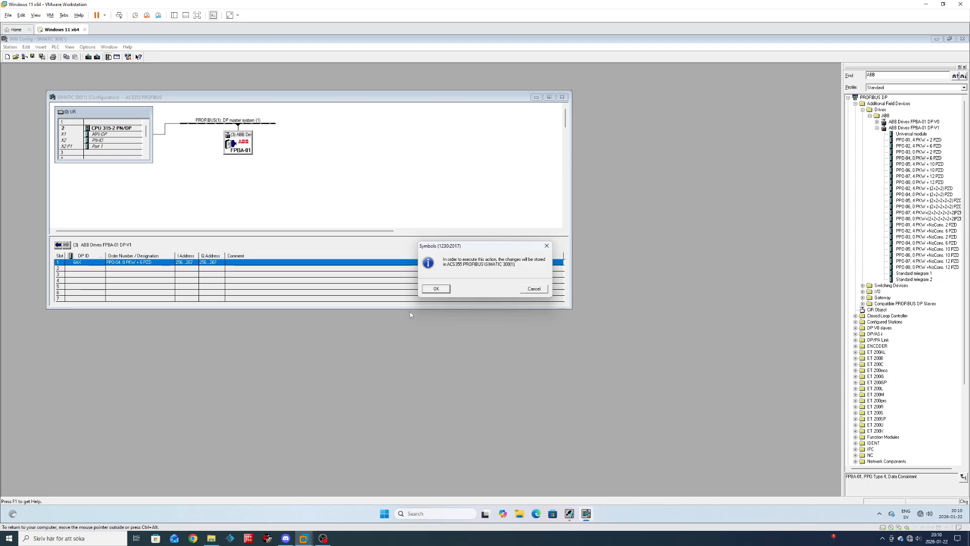
left_click(437, 290)
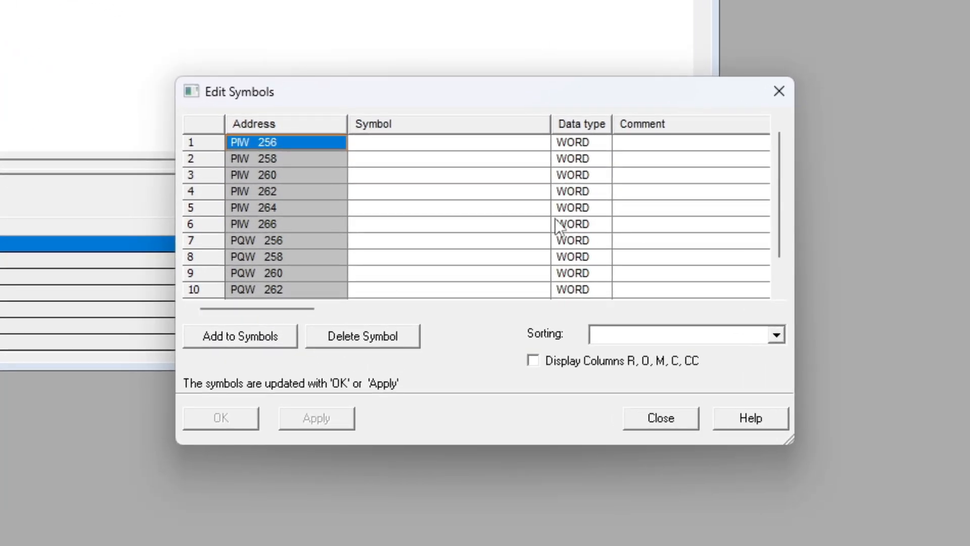
scroll(524, 226, "down", 1)
scroll(524, 227, "up", 1)
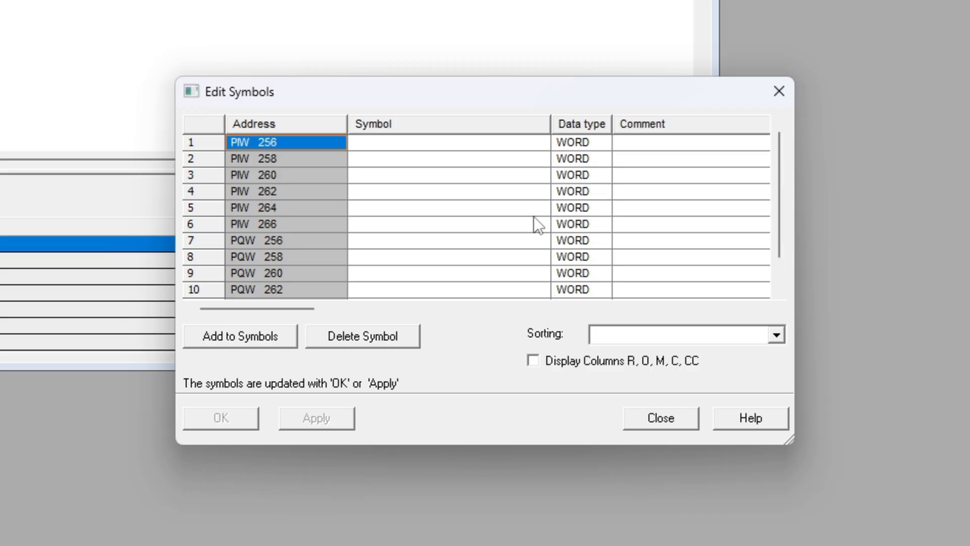
Name the input word PIW 256 Status_Word and PIW 258 Actual_Frequency
left_click(398, 148)
type("St")
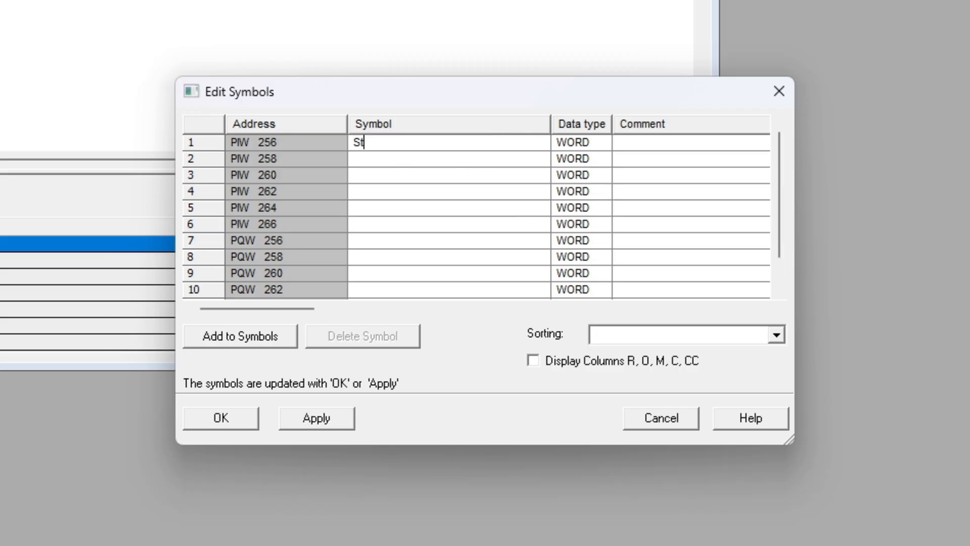
type("atus_Word")
type("Actual_Frequenc")
type("y")
key("Return")
Name the output word PQW 256 Command_Word and PQW 258 Set_Frequency, apply the symbols and close the dialog
key("Down")
key("Down")
key("Down")
key("Down")
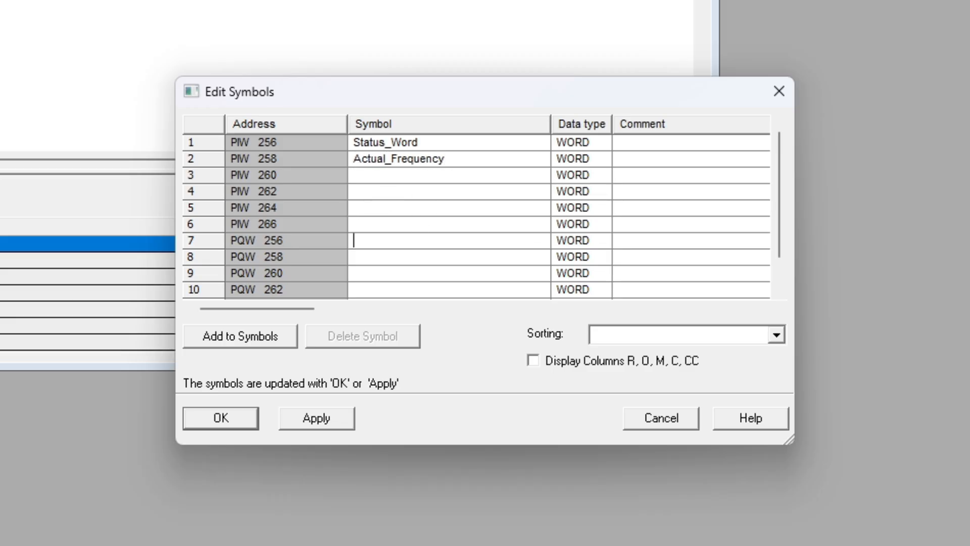
type("Command_Word")
key("Return")
type("Set_Frequency")
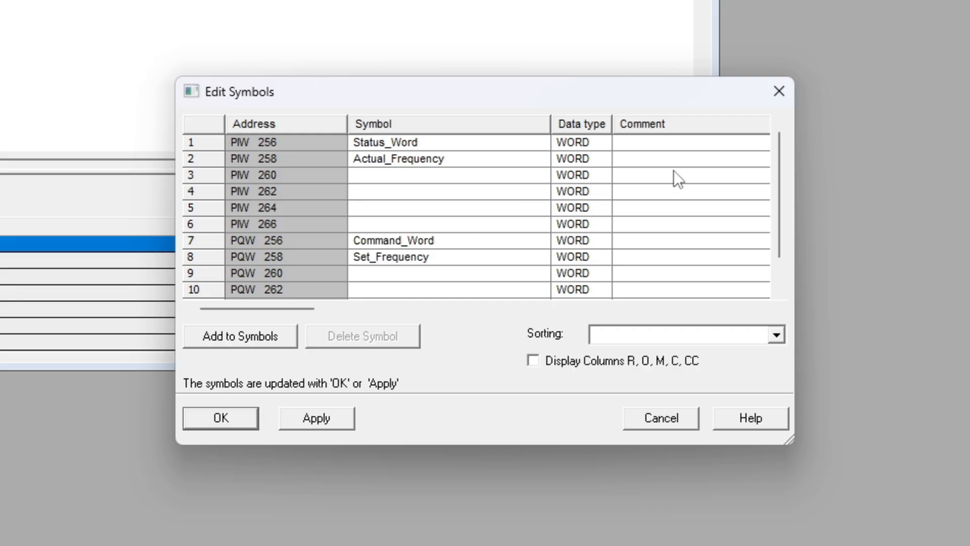
left_click(322, 419)
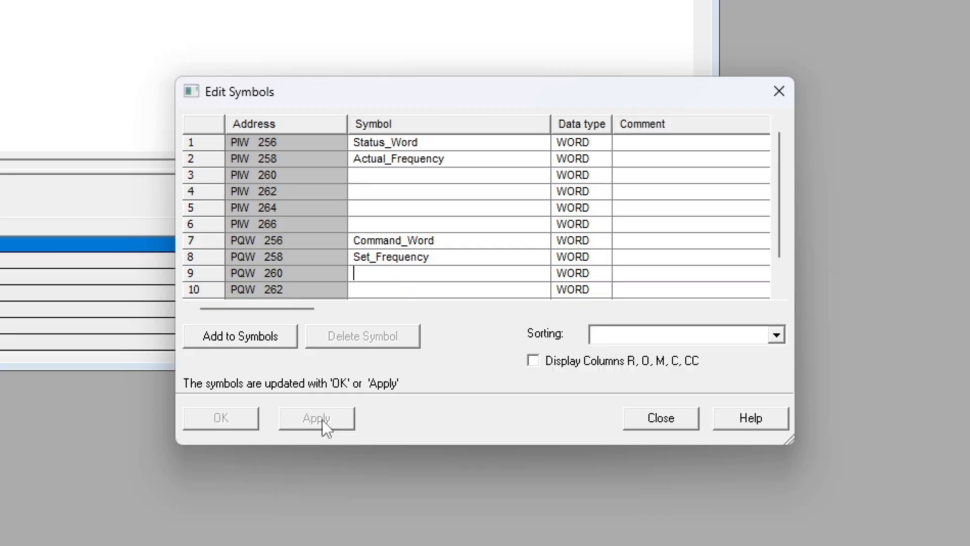
left_click(660, 420)
Review the PPO-04 module's stored symbols and close the list without changes
right_click(144, 262)
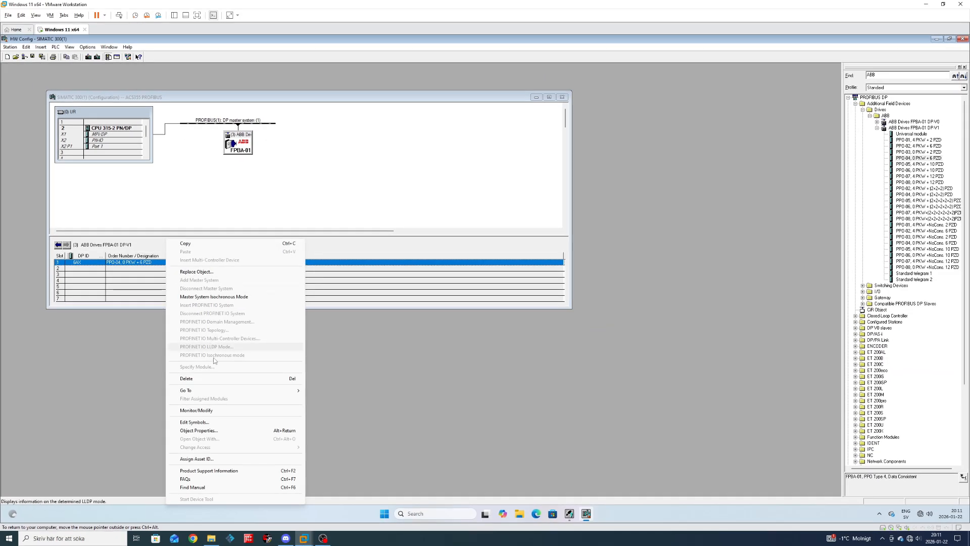
left_click(226, 423)
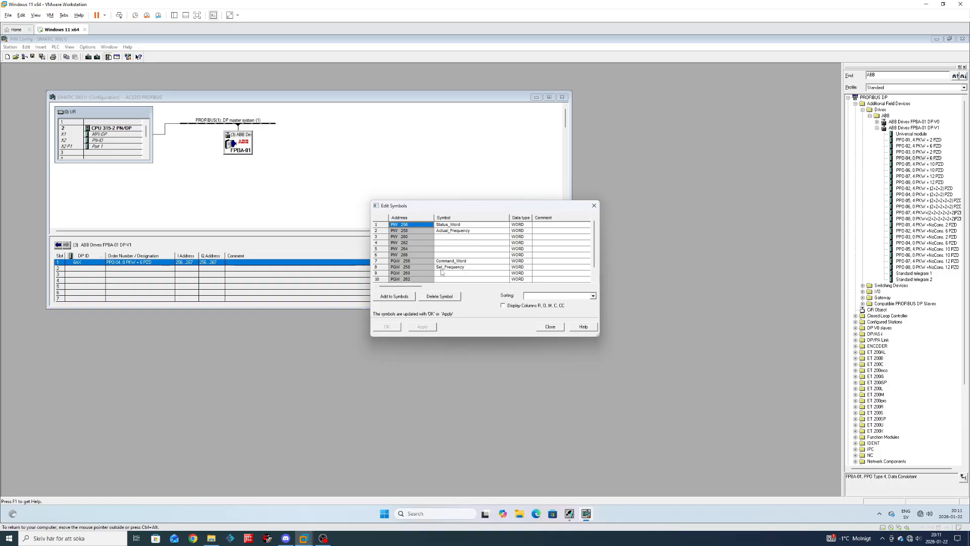
left_click(546, 328)
left_click(331, 201)
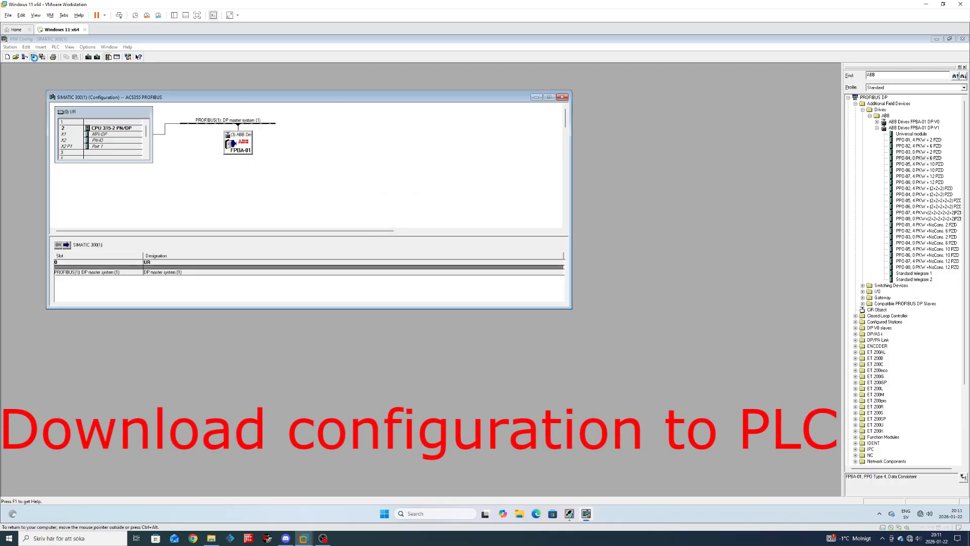
Download the hardware configuration to CPU 315-2 PN/DP at node address 192.168.0.18 and restart the module
left_click(115, 117)
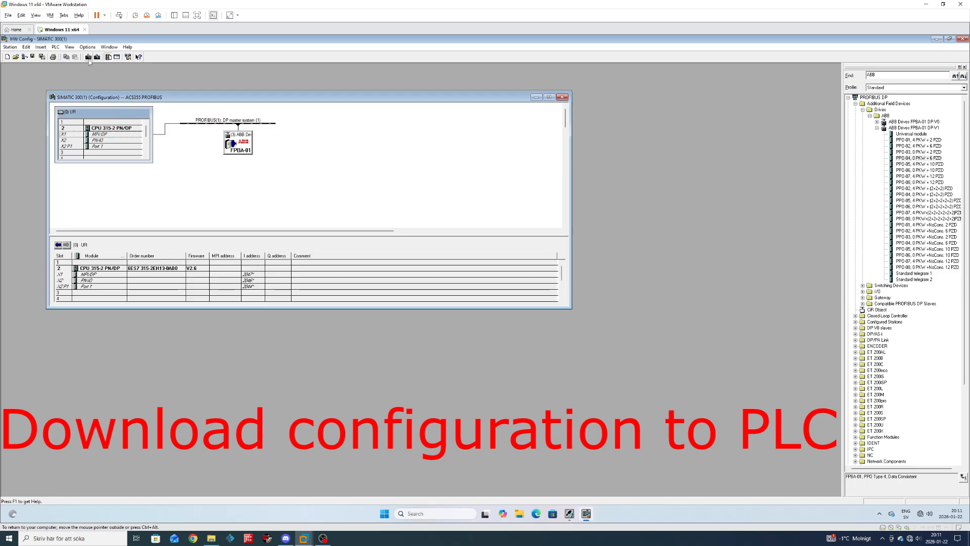
left_click(89, 58)
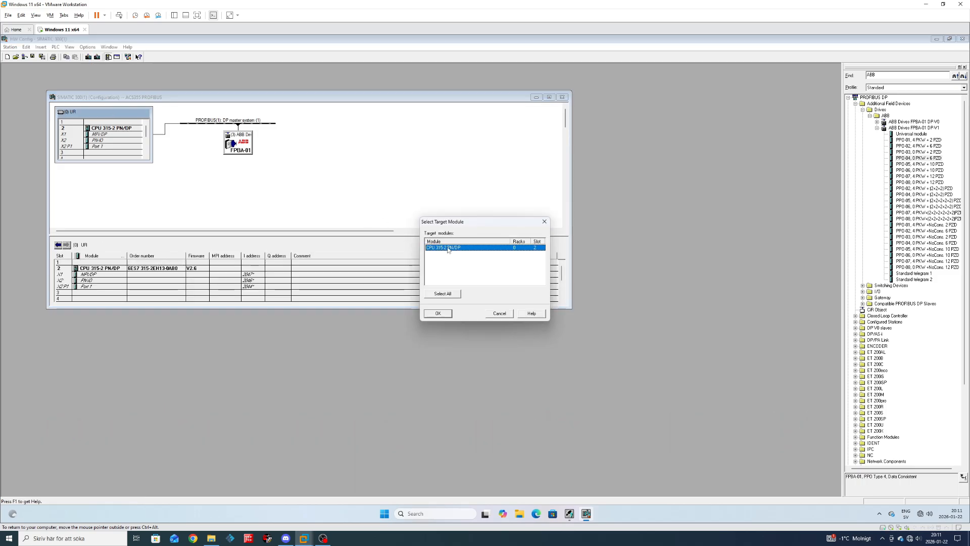
left_click(438, 313)
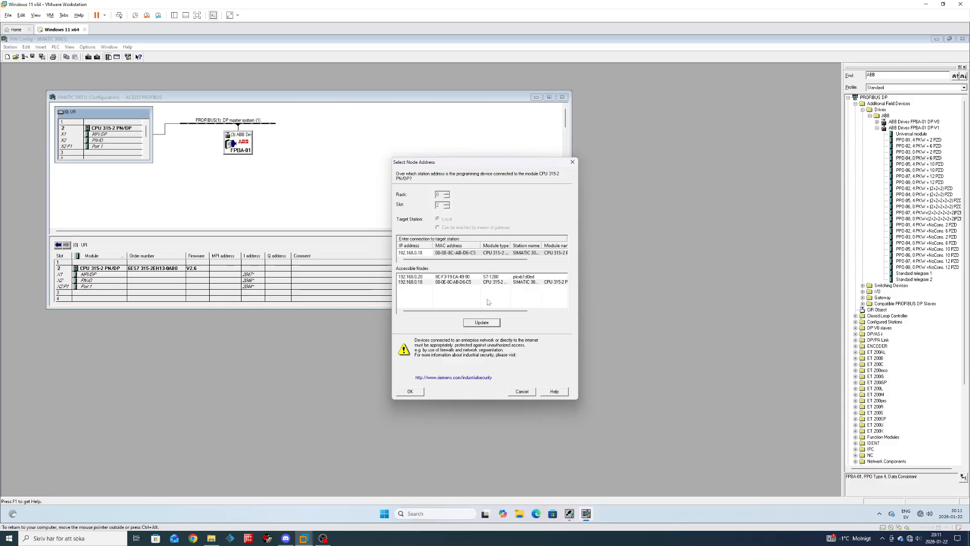
left_click(537, 282)
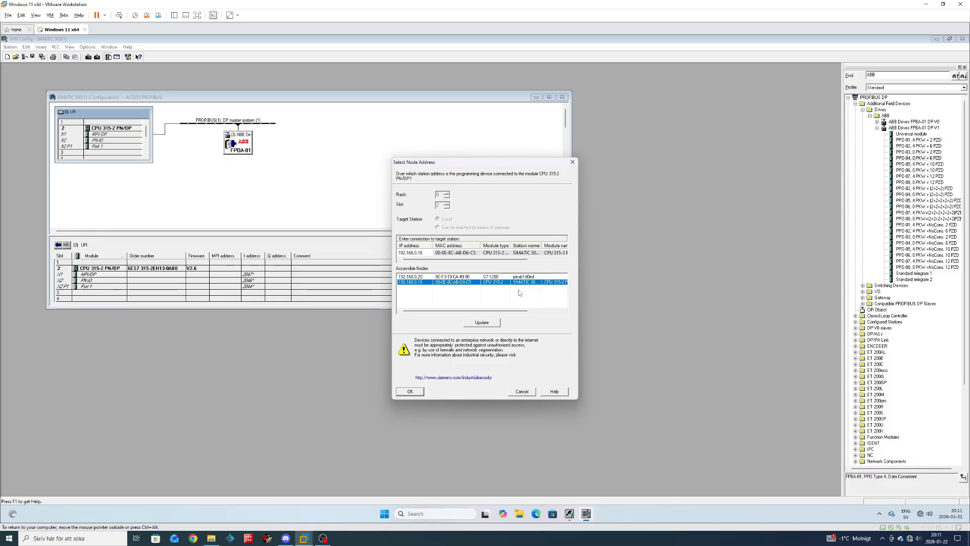
left_click(411, 392)
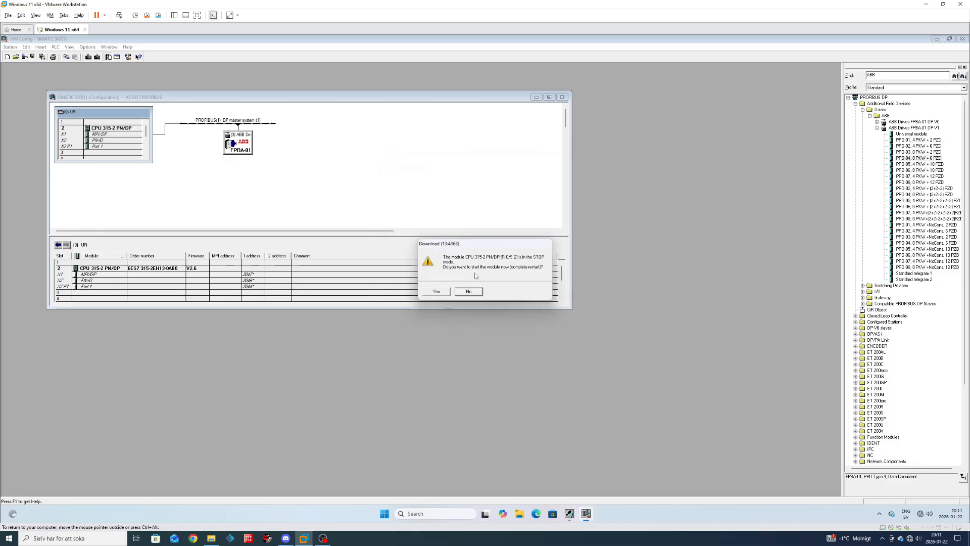
left_click(442, 292)
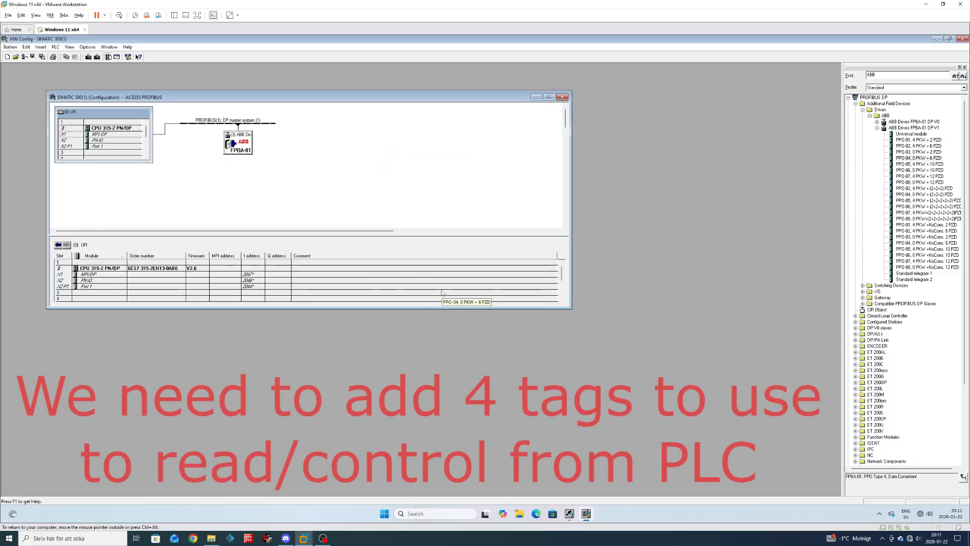
Switch to SIMATIC Manager and open the symbol table of S7 Program(1) under CPU 315-2 PN/DP
left_click(356, 190)
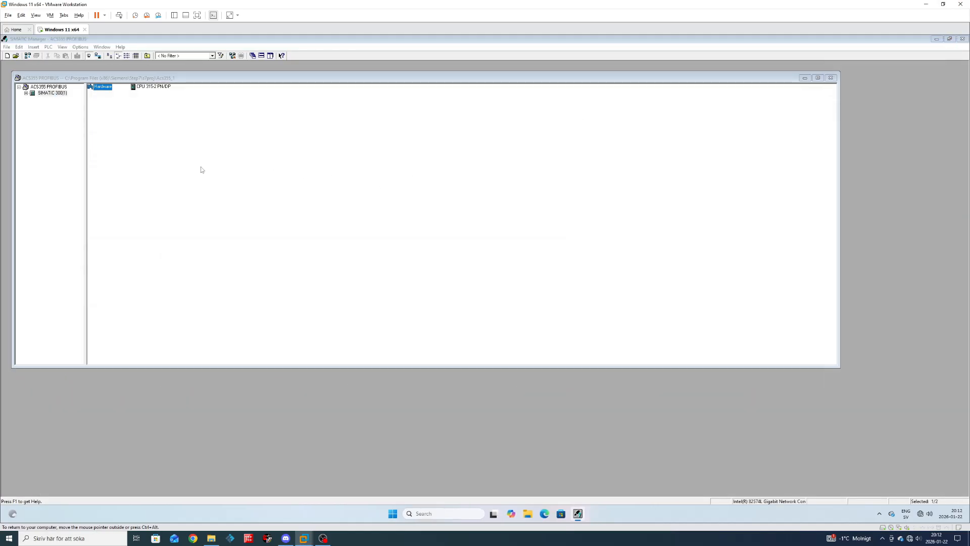
left_click(202, 170)
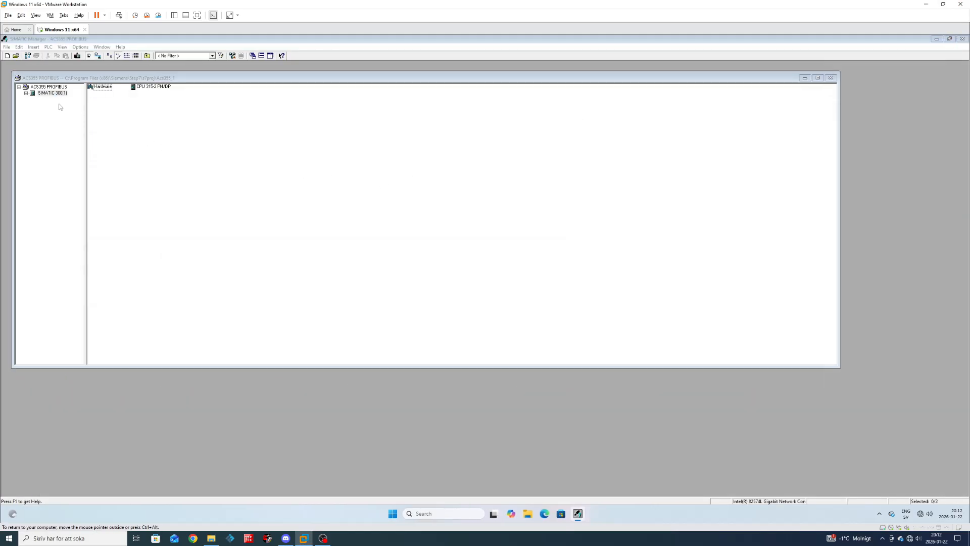
left_click(25, 94)
left_click(33, 100)
left_click(40, 106)
left_click(62, 106)
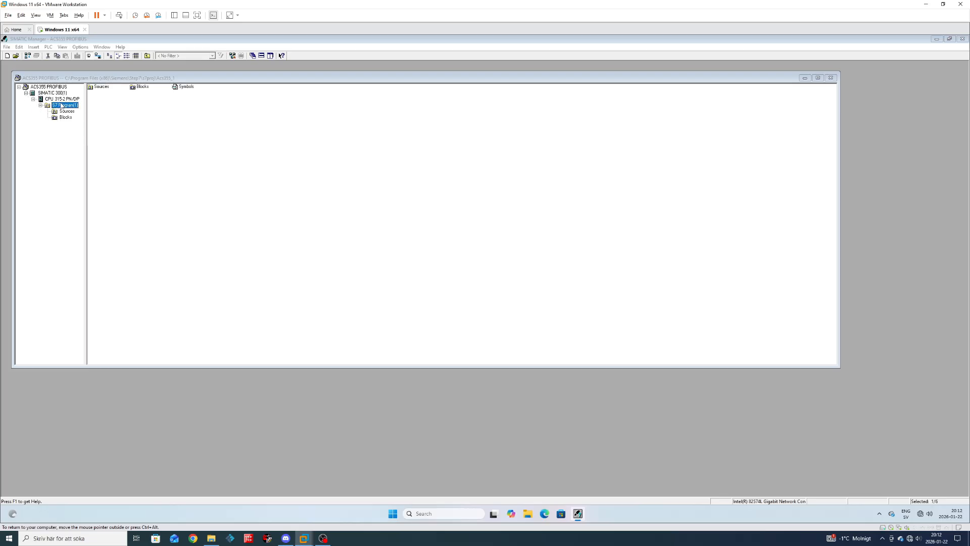
double_click(182, 89)
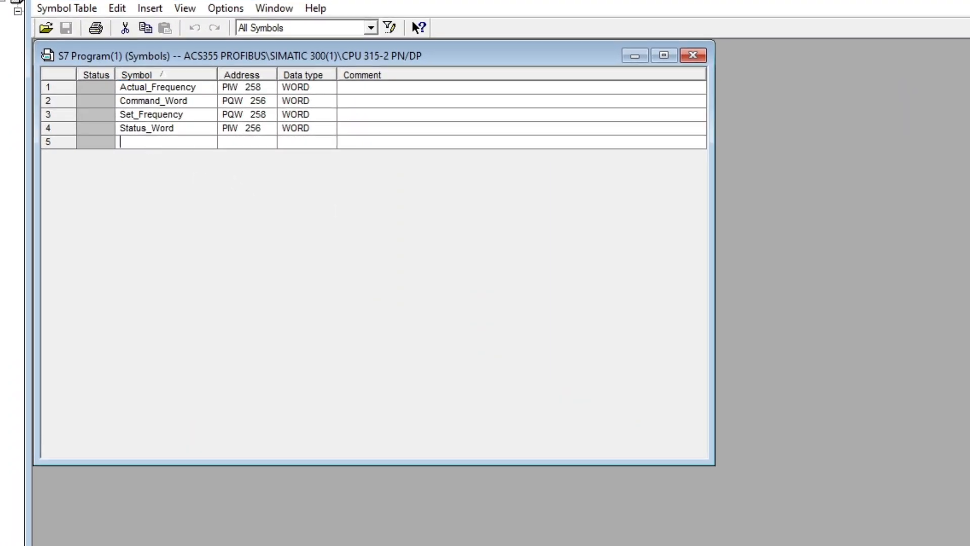
Add the symbols M_Actual_Frequency, M_Command_Word, M_Set_Frequency and M_Status_Word to the symbol table
type("M_Actual_Frequency")
key("Return")
type("M_C")
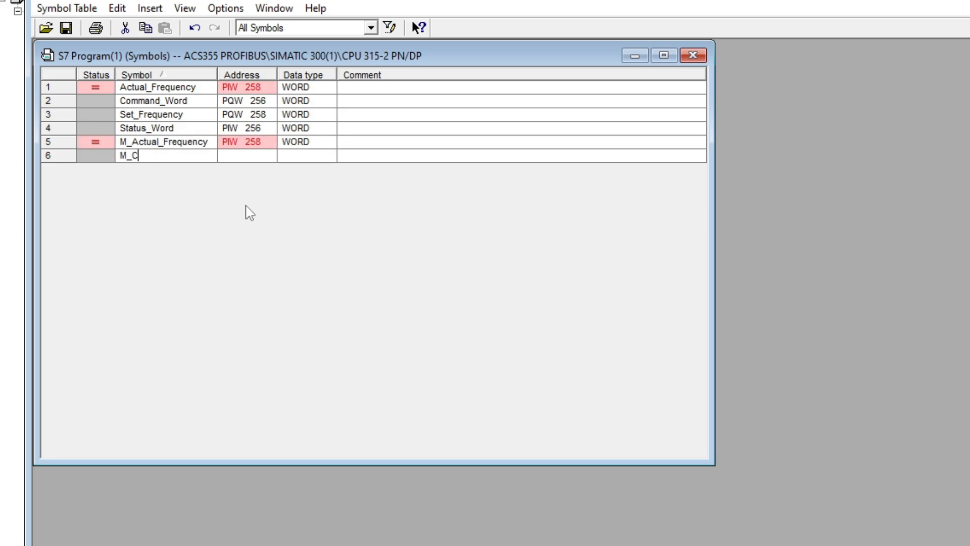
type("ommand_Word")
key("Return")
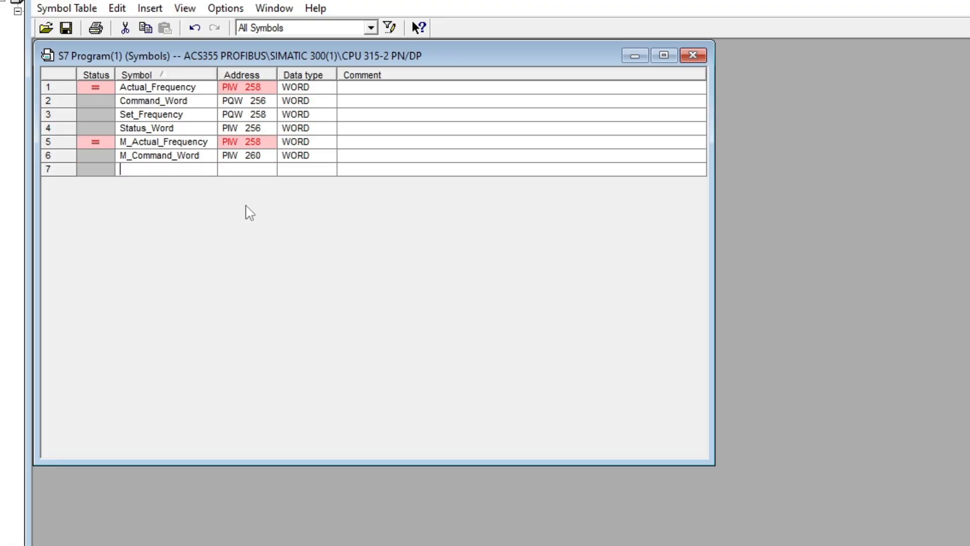
type("M_Set_Frequency")
key("Return")
type("M_Set")
type("Status_Word")
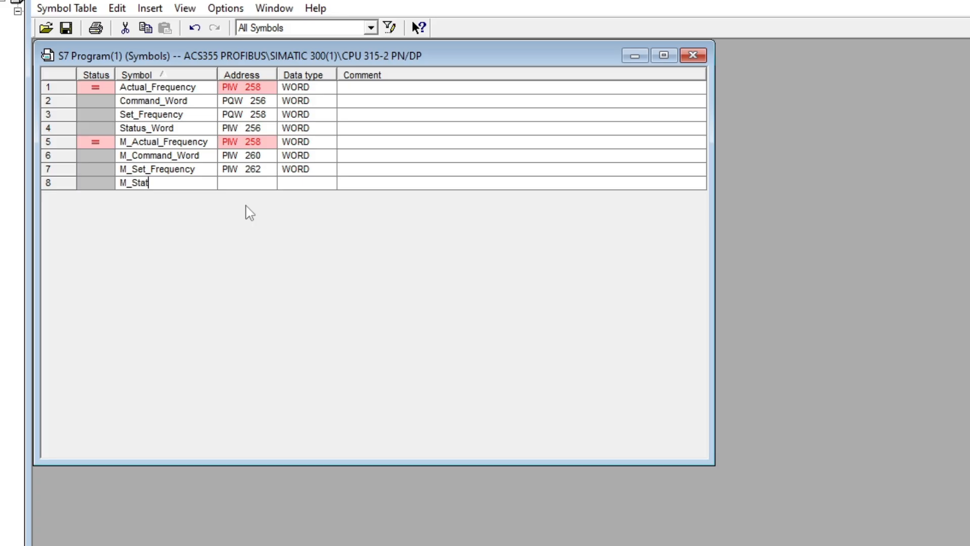
key("Return")
Assign the four M_ symbols the addresses MW 0, MW 2, MW 4 and MW 6, save the table and recheck it
left_click(253, 141)
type("MW 0")
key("Return")
type("MW 2")
key("Return")
type("MW4")
key("Return")
type("MW 6")
key("Return")
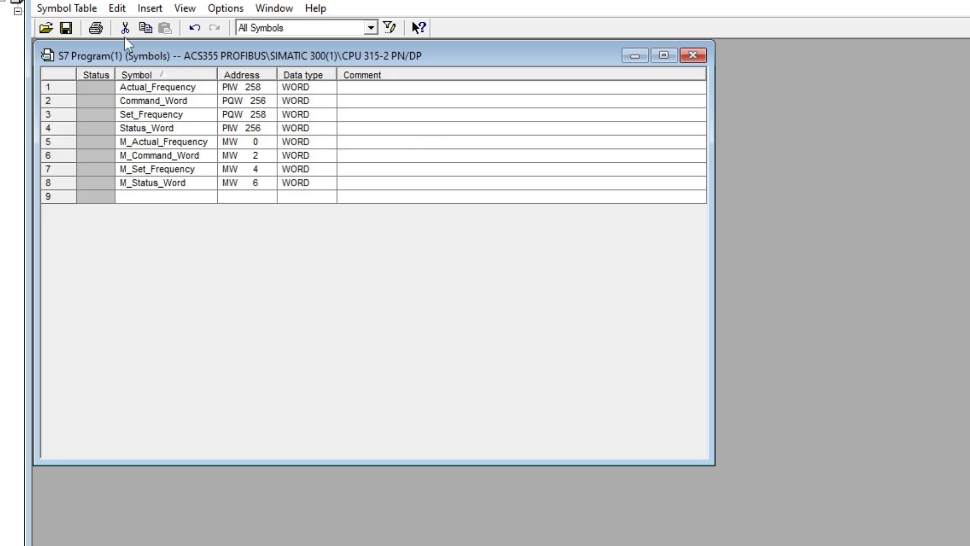
left_click(66, 29)
left_click(657, 96)
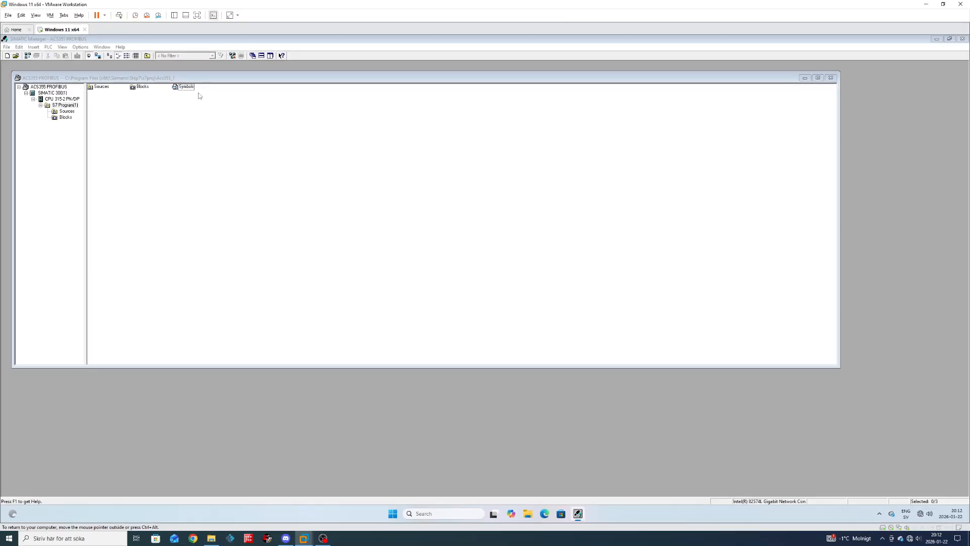
double_click(192, 88)
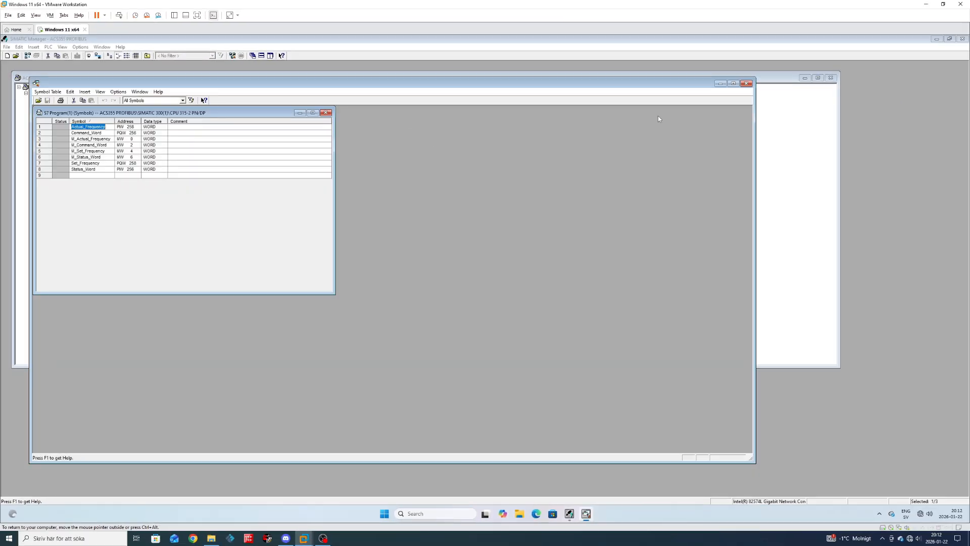
left_click(747, 84)
Open organization block OB1 from the Blocks folder, keeping LAD as its language
left_click(63, 117)
left_click(135, 120)
double_click(138, 87)
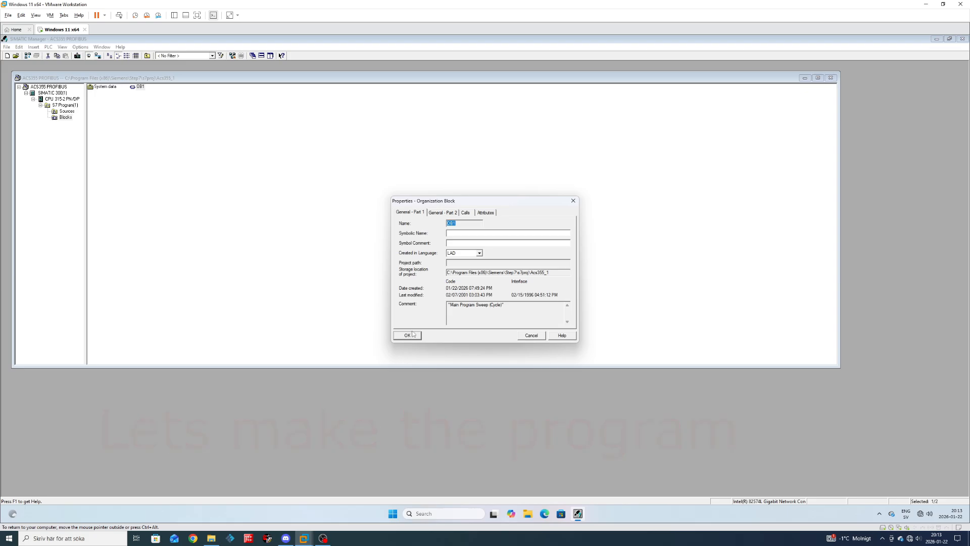
left_click(408, 335)
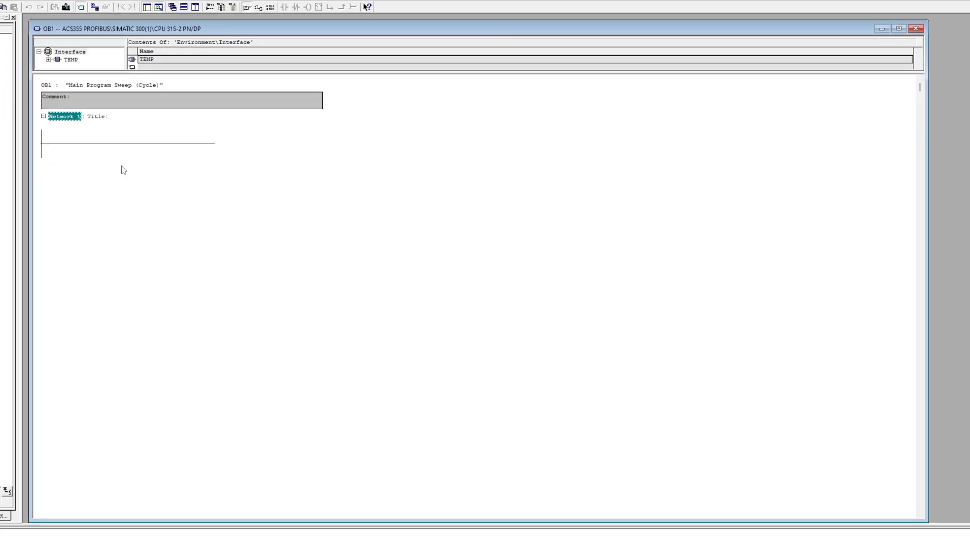
Insert three more networks below Network 1 in OB1
left_click(126, 166)
key("ctrl+r")
key("ctrl+r")
key("ctrl+r")
Place a MOVE box in Network 1 with M_Command_Word as its input and Command_Word as its output
left_click(84, 144)
left_click_drag(107, 142, 109, 146)
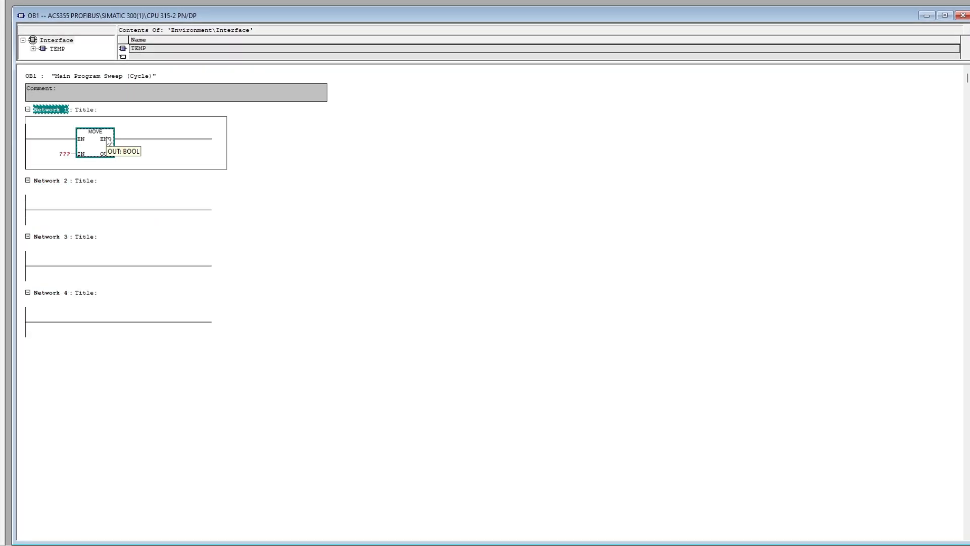
type("M")
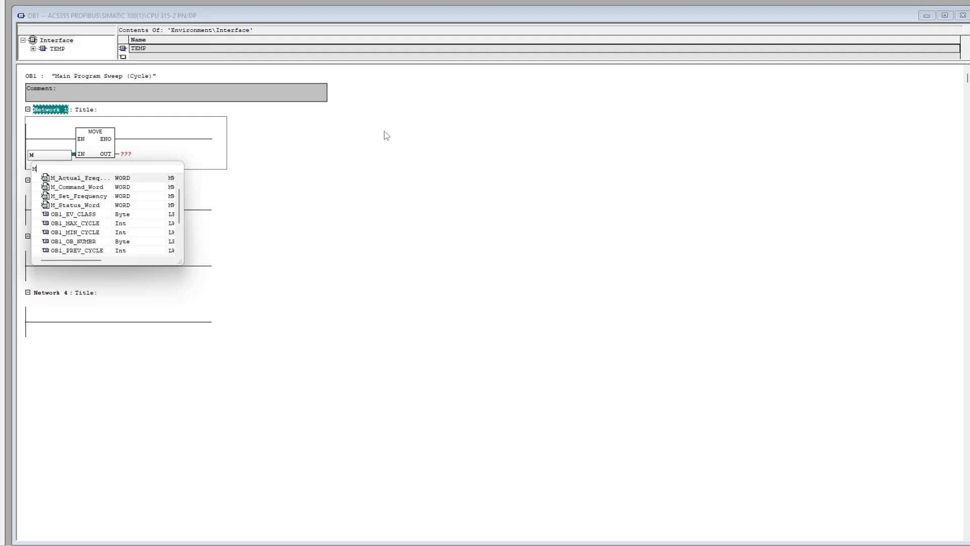
key("Down")
key("Return")
type("Co")
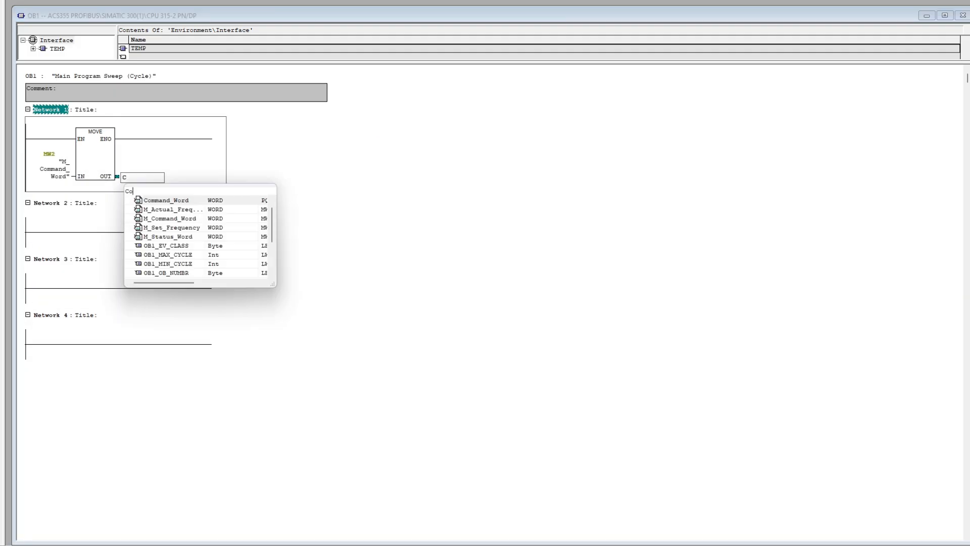
key("Return")
key("Return")
left_click(97, 157)
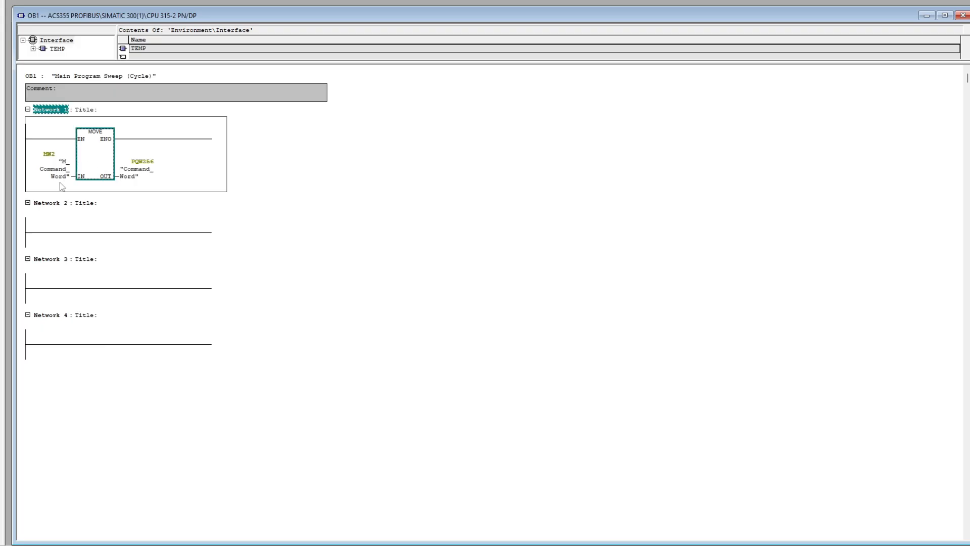
Place a MOVE box in each of Networks 2, 3 and 4
left_click_drag(0, 167, 93, 235)
left_click_drag(95, 308, 95, 304)
left_click_drag(0, 165, 101, 375)
Assign M_Set_Frequency as the input and Set_Frequency as the output of the MOVE box in Network 2
left_click(68, 246)
type("M_Set_Frequency")
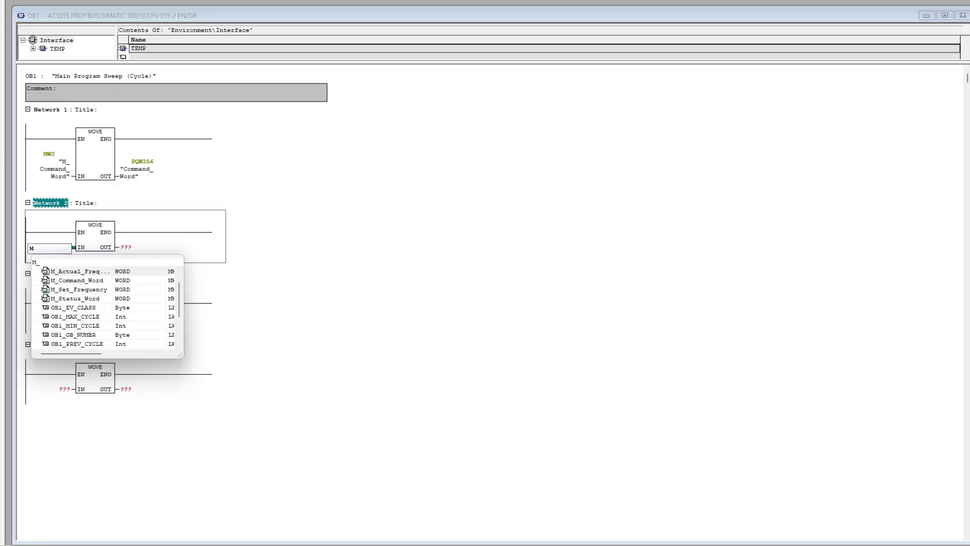
key("Return")
key("Return")
type("Set_Frequency")
key("Return")
key("Return")
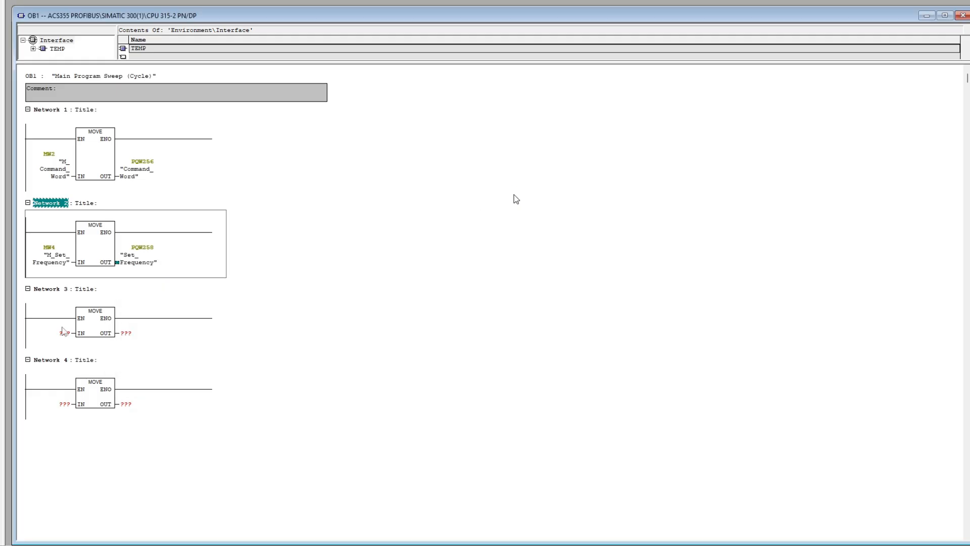
Assign Status_Word as the input and M_Status_Word as the output of the MOVE box in Network 3
type("Status_Word")
key("Return")
key("Return")
type("M_Status_Word")
key("Return")
key("Return")
key("Return")
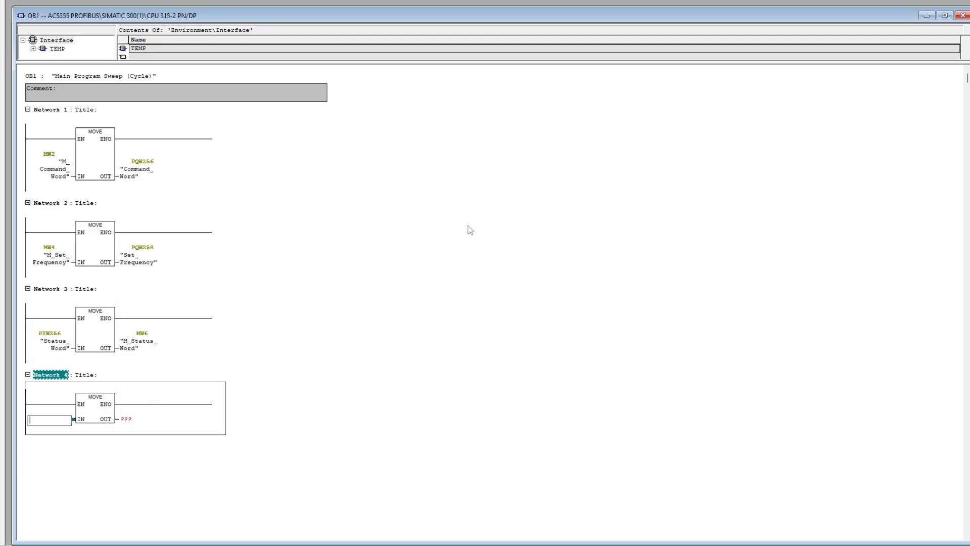
Assign Actual_Frequency as the input and M_Actual_Frequency as the output of the MOVE box in Network 4
type("A")
key("Return")
key("Return")
type("M")
key("Return")
key("Return")
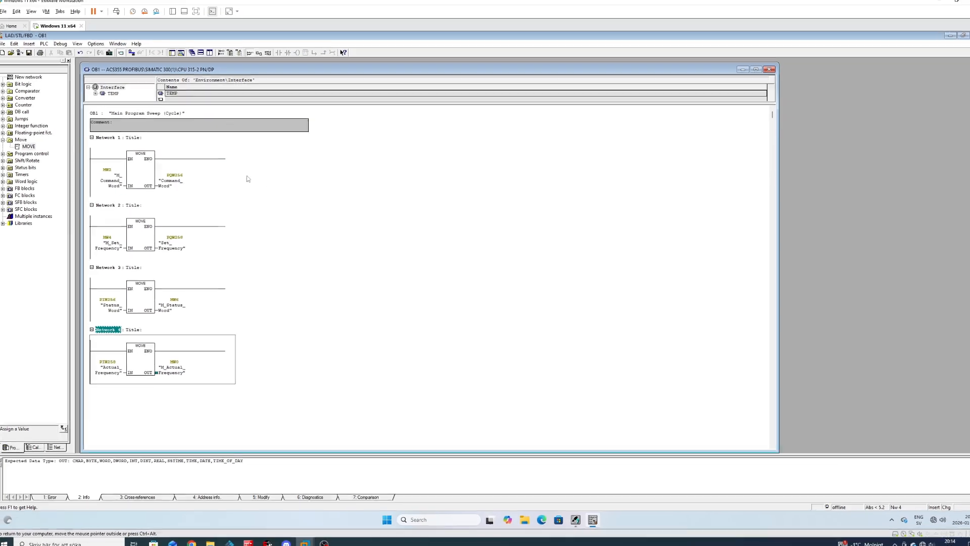
Save OB1 and download it to the PLC from SIMATIC Manager
left_click(237, 162)
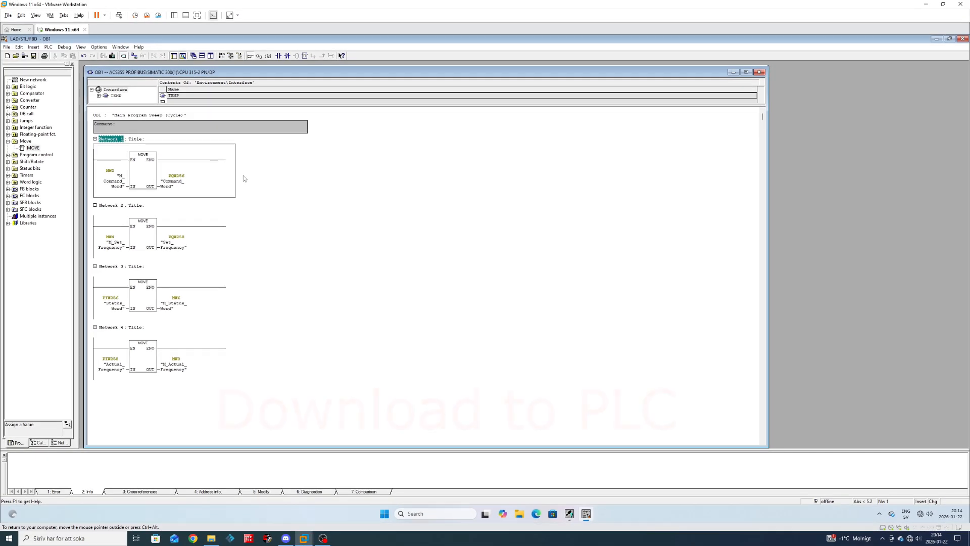
left_click(33, 56)
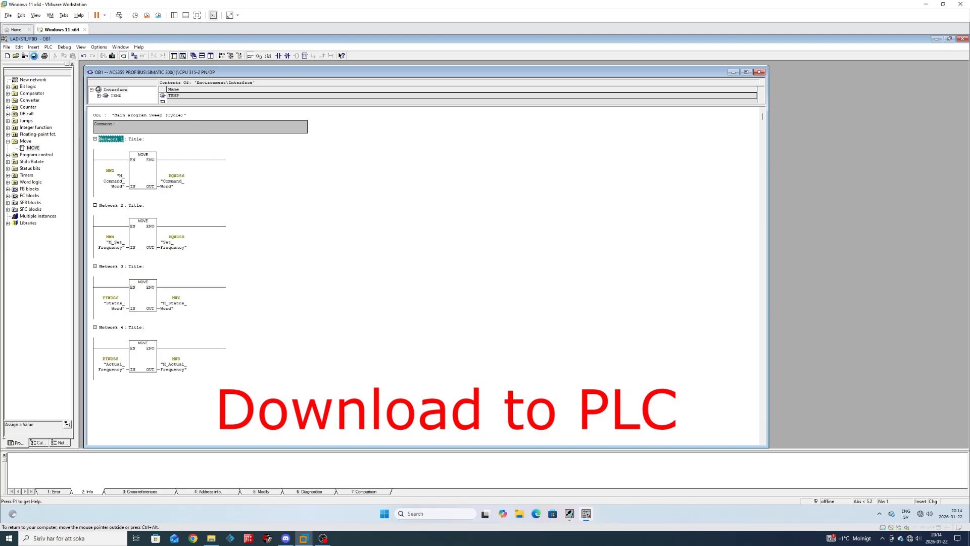
left_click(938, 39)
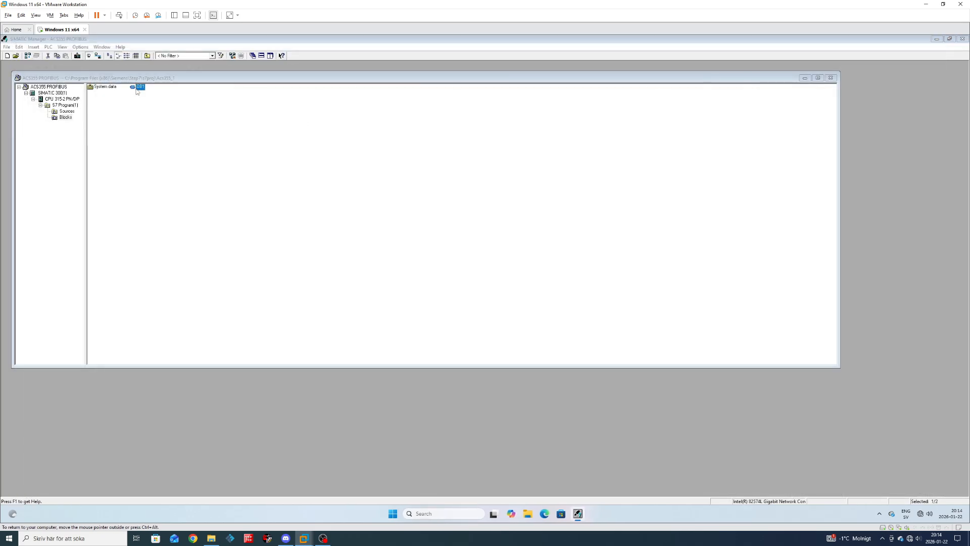
left_click(77, 56)
left_click(442, 294)
left_click(232, 204)
Reopen OB1 and switch on online monitoring of its networks
left_click(136, 88)
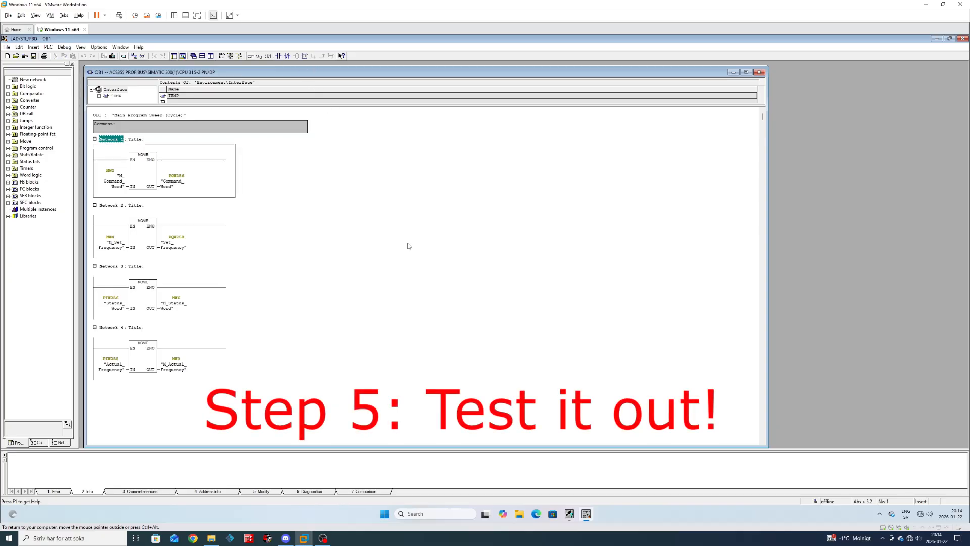
left_click(143, 56)
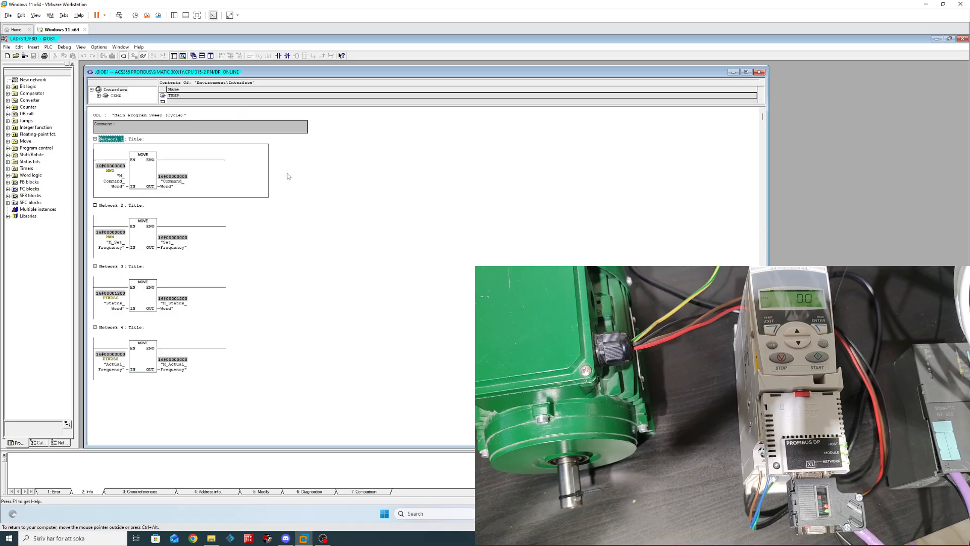
Modify M_Command_Word in Network 1 to 1150 to put the drive in ready mode
left_click(112, 179)
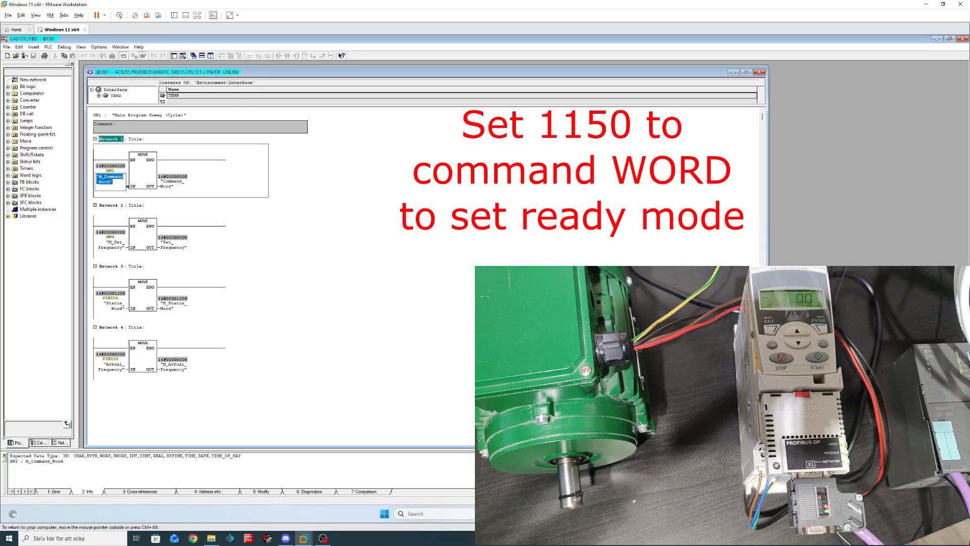
right_click(106, 180)
left_click(189, 218)
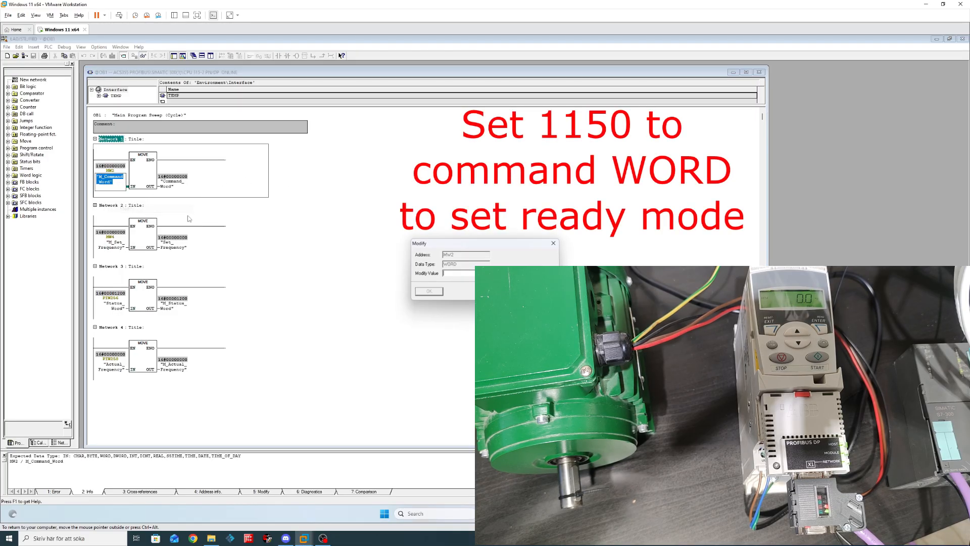
type("1150")
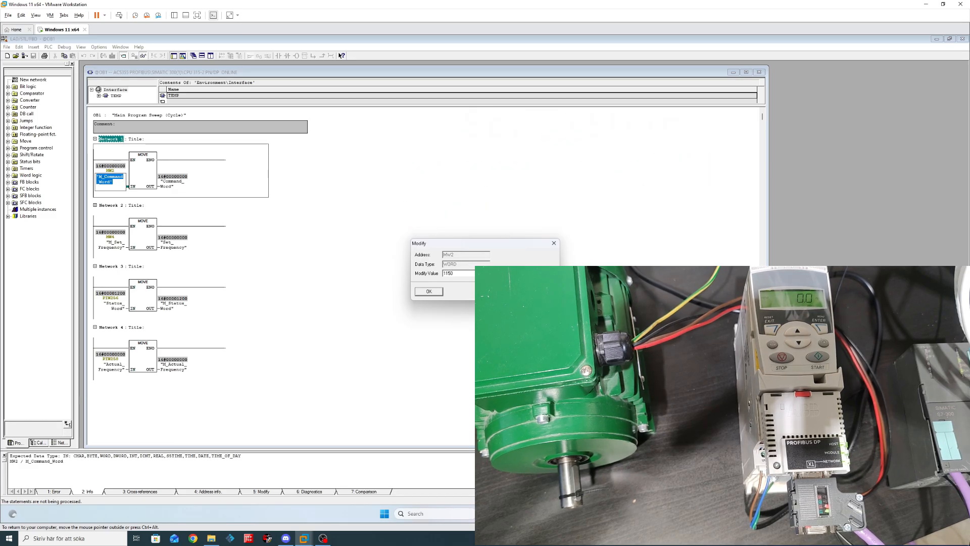
key("Return")
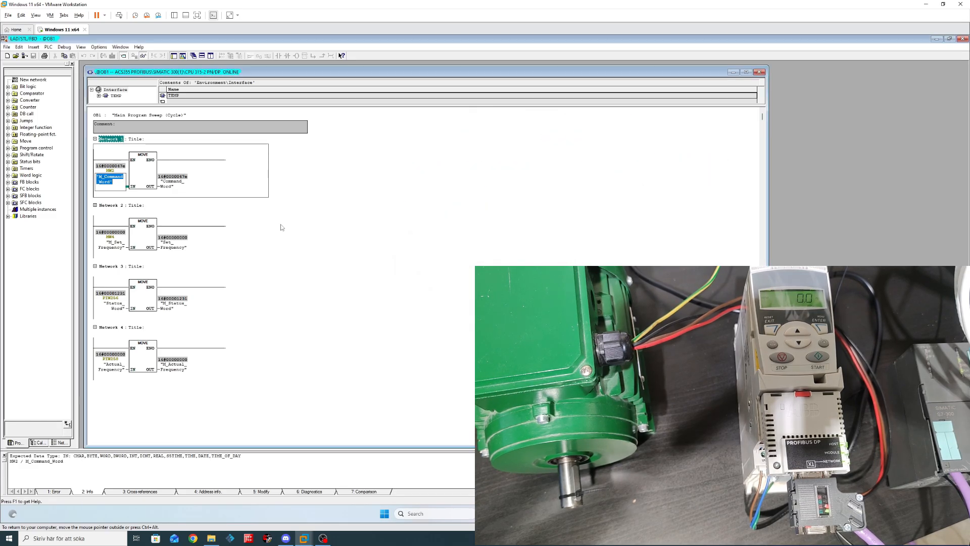
Modify M_Set_Frequency in Network 2 to 10000 to give the drive a speed reference
left_click(286, 223)
left_click(118, 246)
right_click(109, 245)
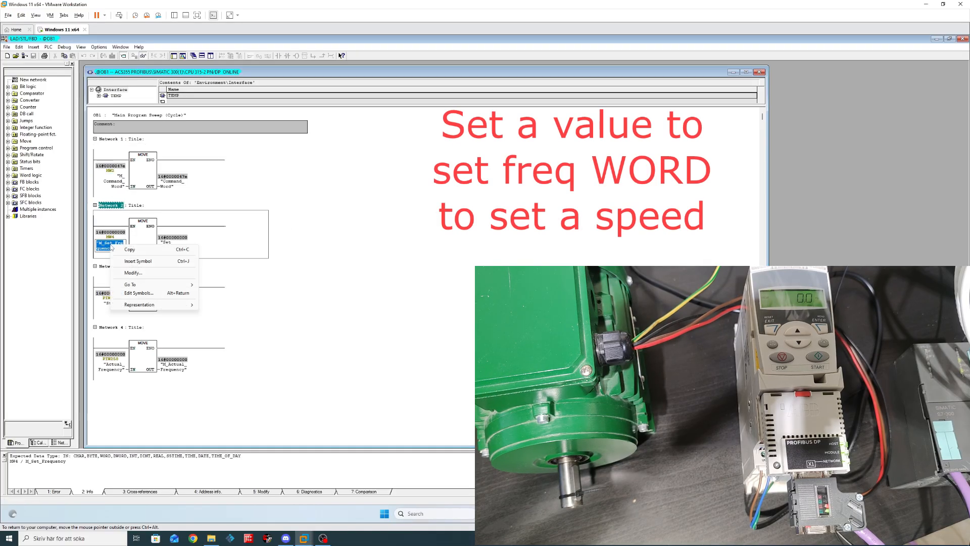
left_click(167, 275)
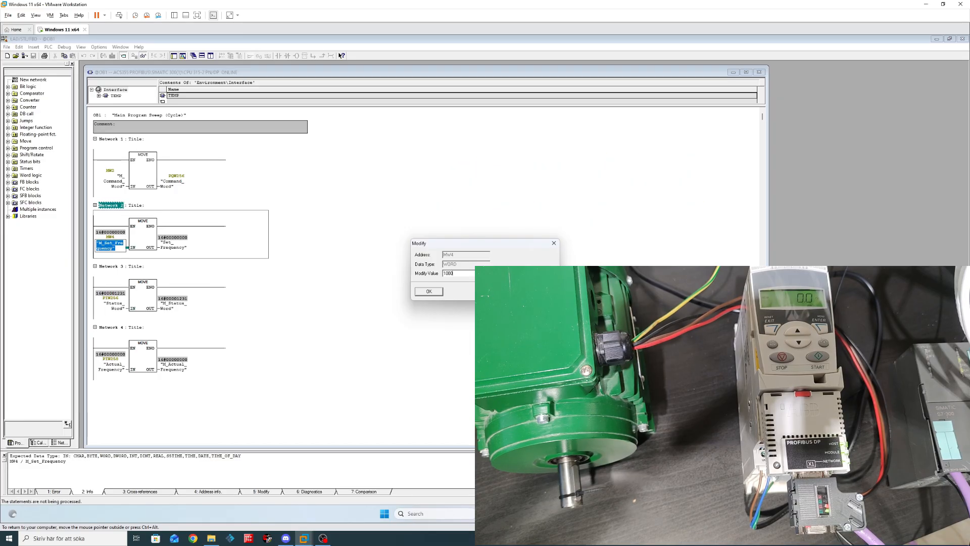
key("Return")
left_click(452, 274)
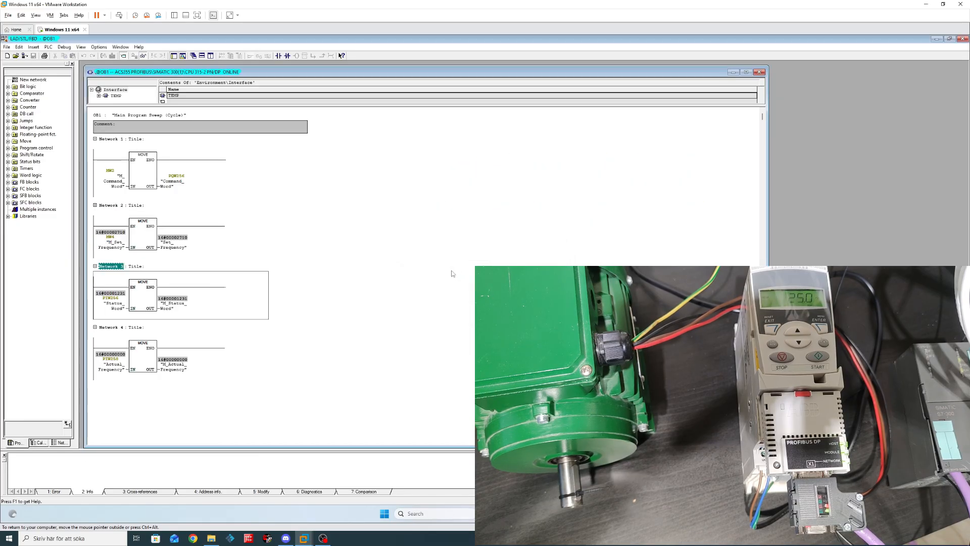
Modify M_Command_Word in Network 1 to 1151 to put the drive in run mode
left_click(110, 180)
right_click(105, 180)
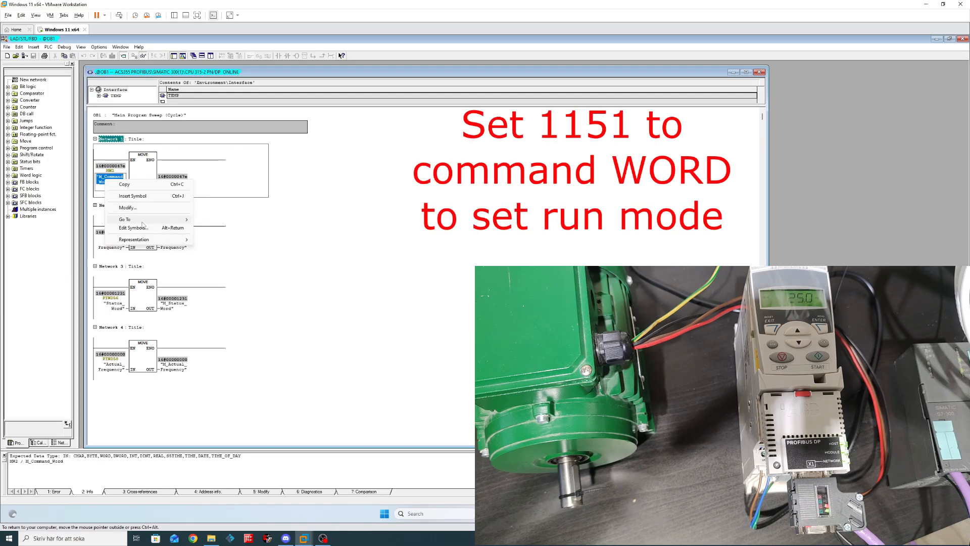
left_click(147, 211)
type("1151")
key("Return")
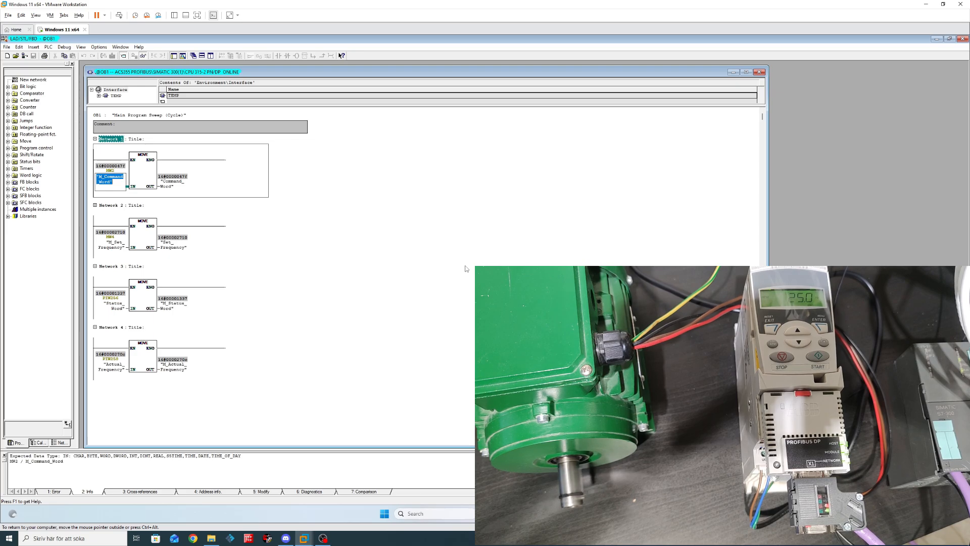
Change the speed while the motor runs by modifying M_Set_Frequency to 15000
left_click(110, 244)
right_click(111, 244)
left_click(133, 271)
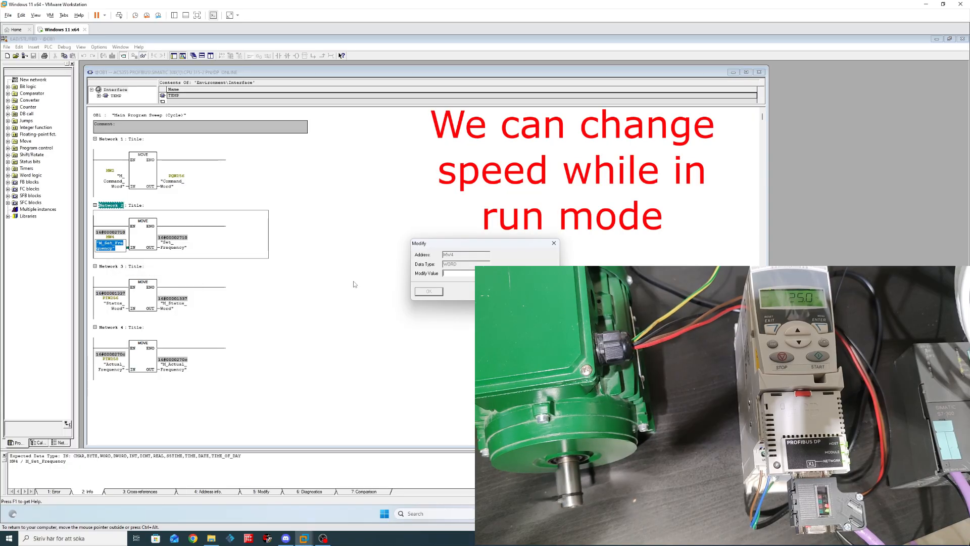
type("15000")
key("Return")
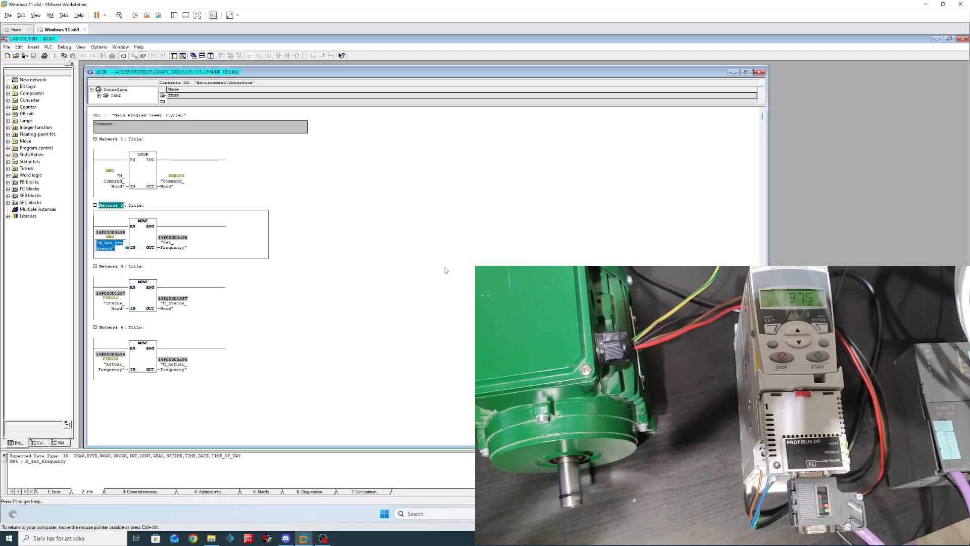
Raise the running motor's speed by modifying M_Set_Frequency to 20000
right_click(110, 245)
left_click(140, 275)
type("20000")
key("Return")
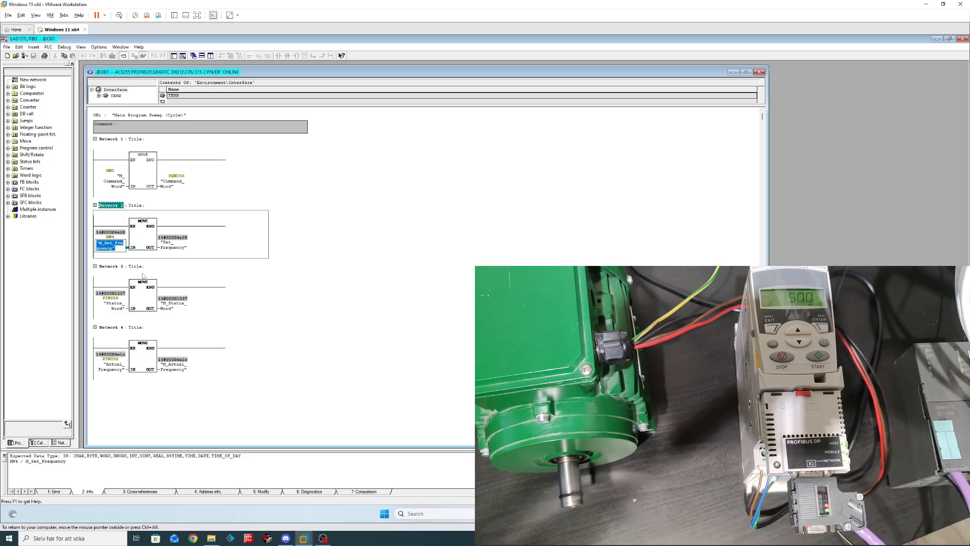
Slow the running motor by modifying M_Set_Frequency to 7000
right_click(110, 246)
mouse_move(157, 285)
left_click(131, 272)
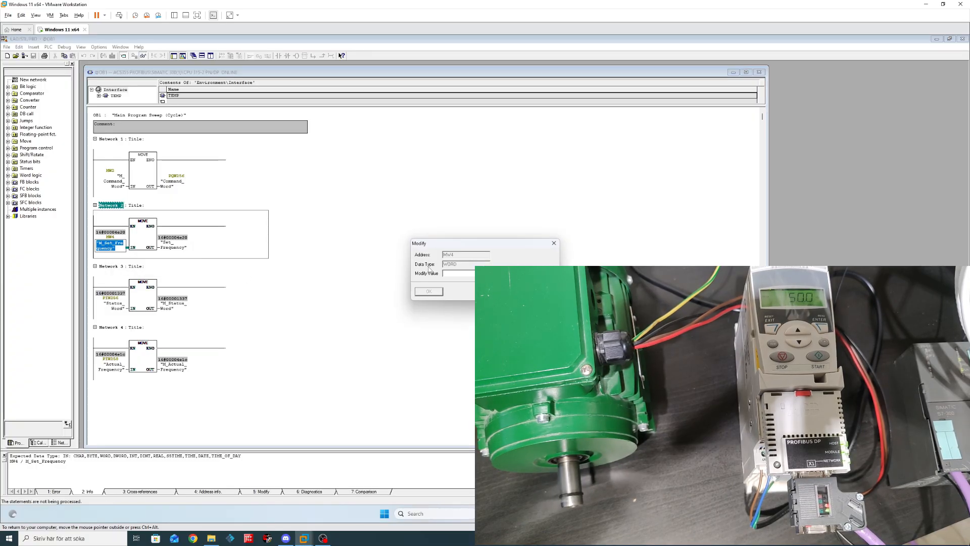
type("7000")
key("Return")
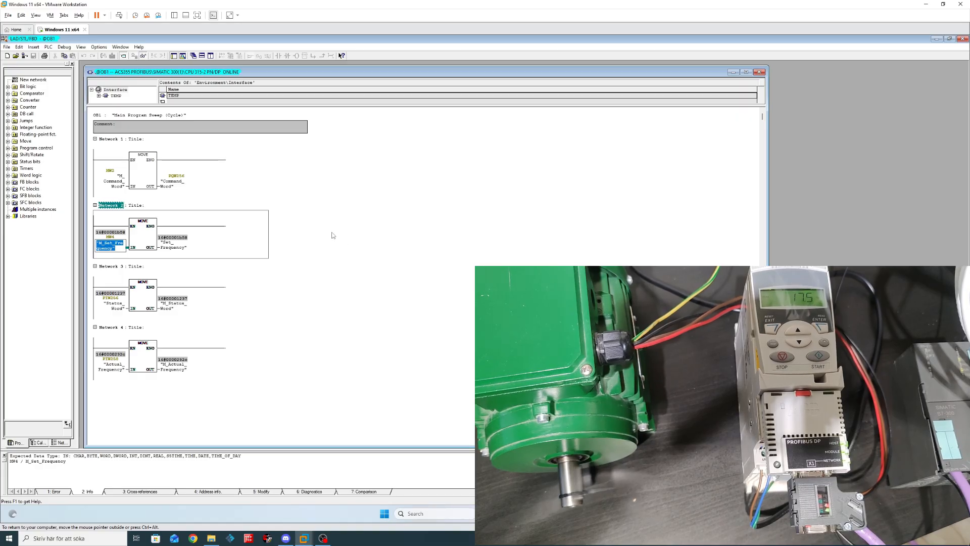
Bring the motor to a standstill by modifying M_Set_Frequency to 0
right_click(114, 248)
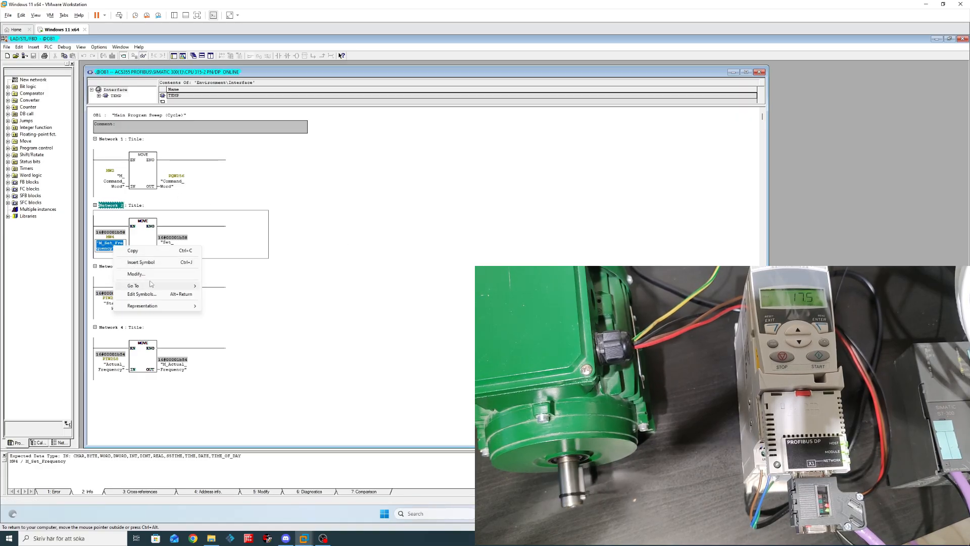
left_click(136, 274)
key("Return")
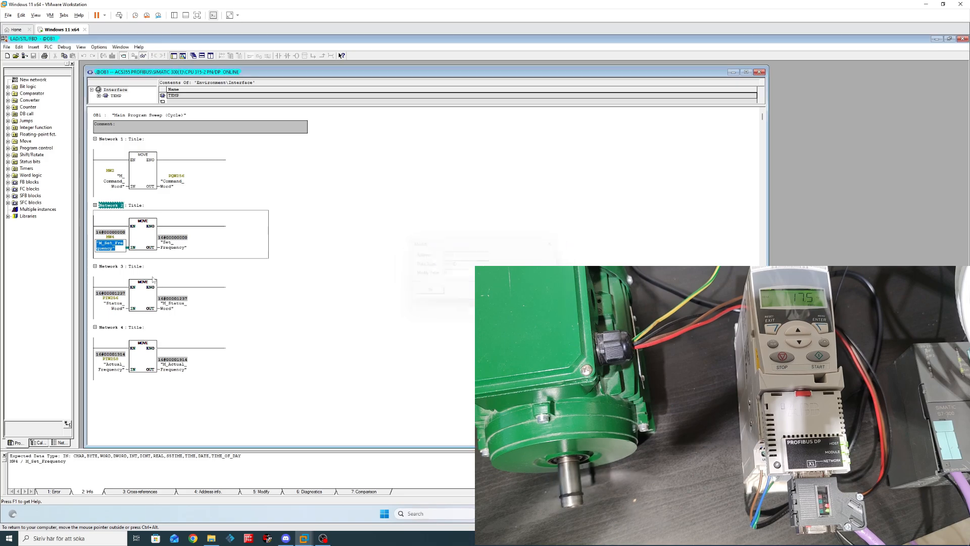
Return the drive from run mode to ready mode by modifying M_Command_Word to 1150
right_click(113, 183)
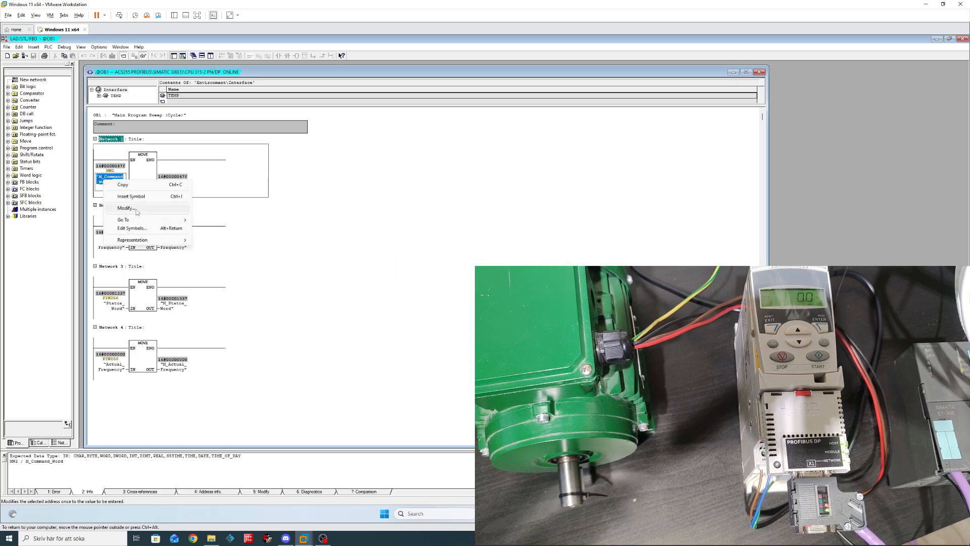
left_click(126, 208)
type("11")
key("Return")
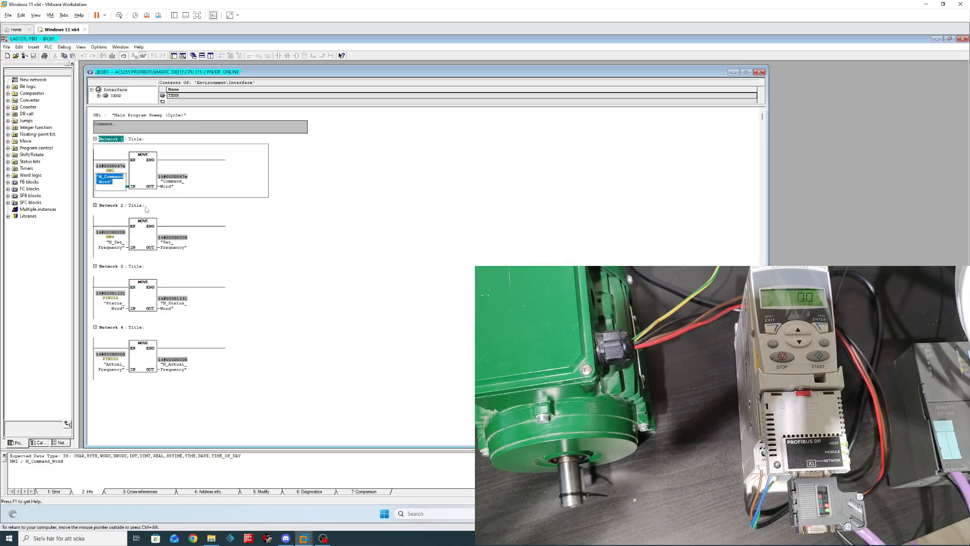
Clear the drive command by modifying M_Command_Word in Network 1 to 0
right_click(110, 179)
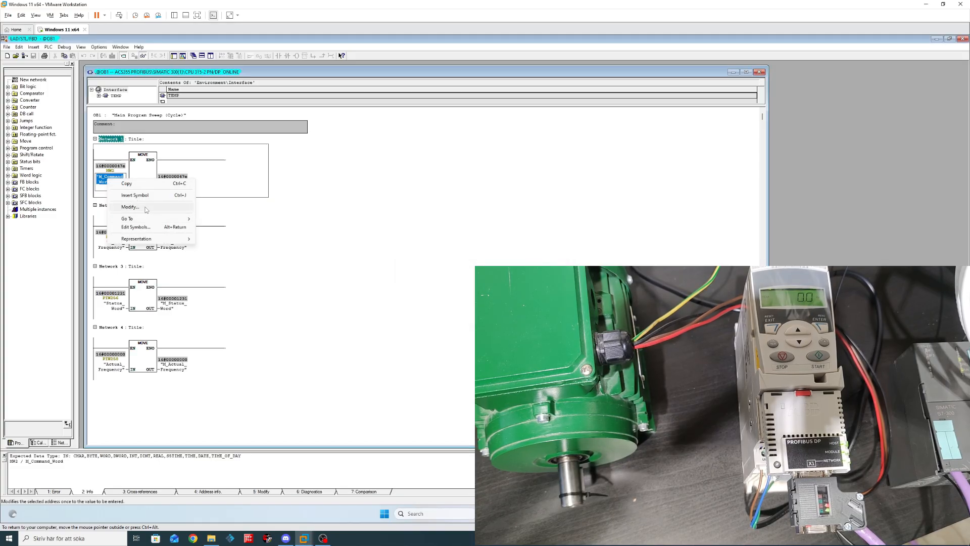
left_click(152, 209)
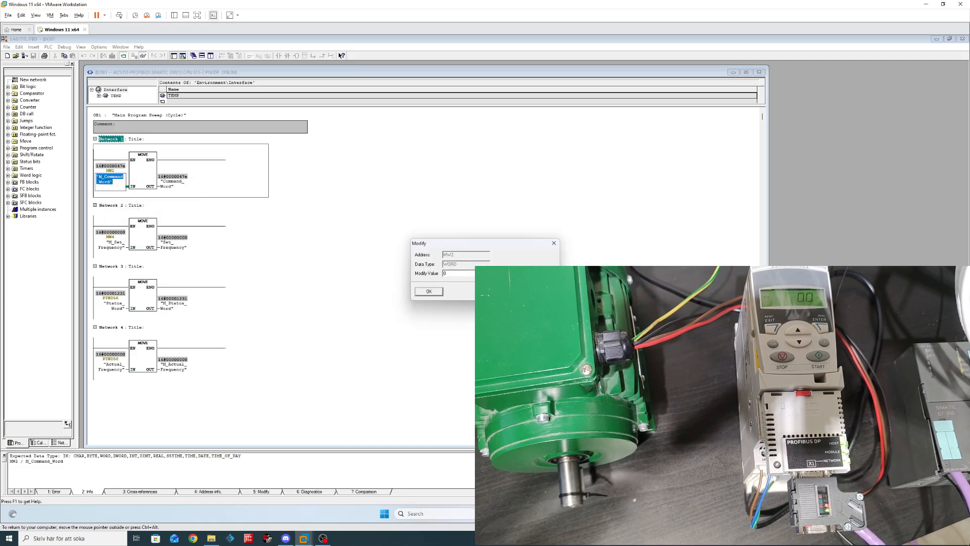
key("Return")
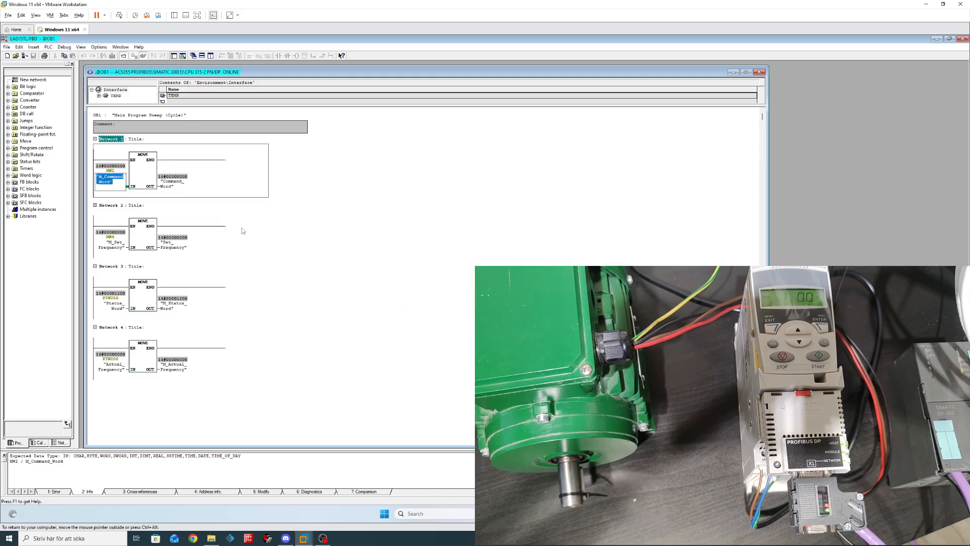